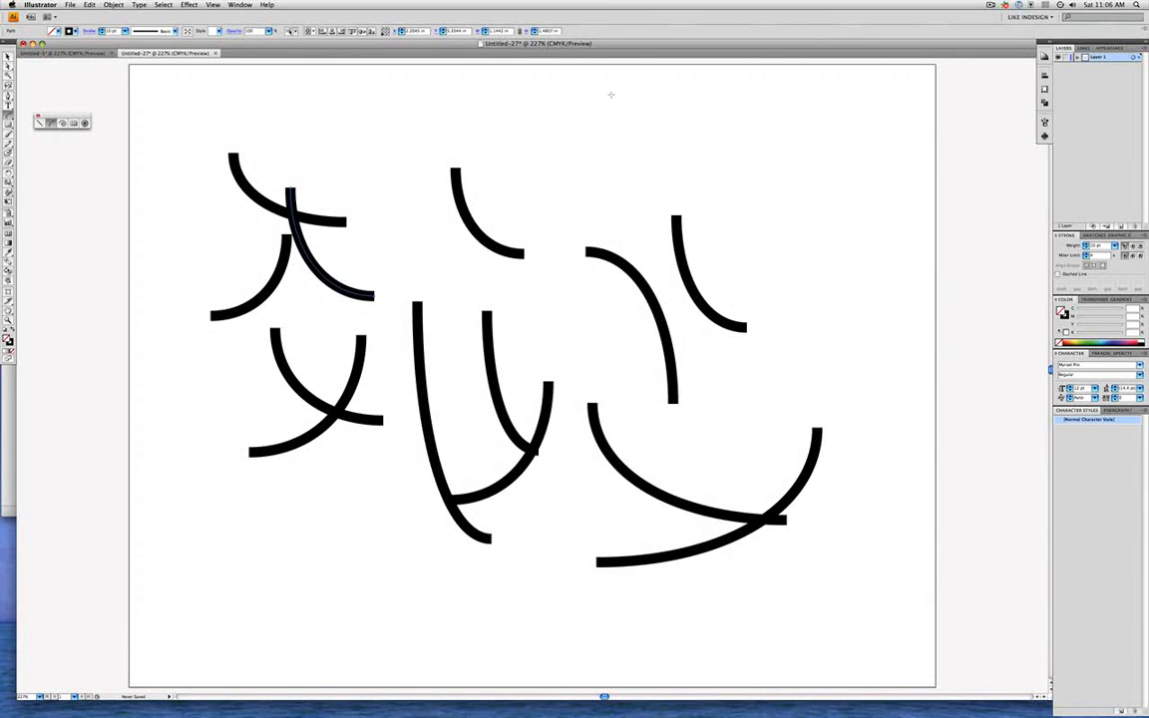
Draw several more open arcs of varying sizes and proportions across the artboard with the Arc Segment tool.
{"action": "mouse_move", "coordinate": [574, 152]}
{"action": "left_mouse_down"}
{"action": "mouse_move", "coordinate": [717, 174]}
{"action": "mouse_move", "coordinate": [833, 287]}
{"action": "left_mouse_up"}
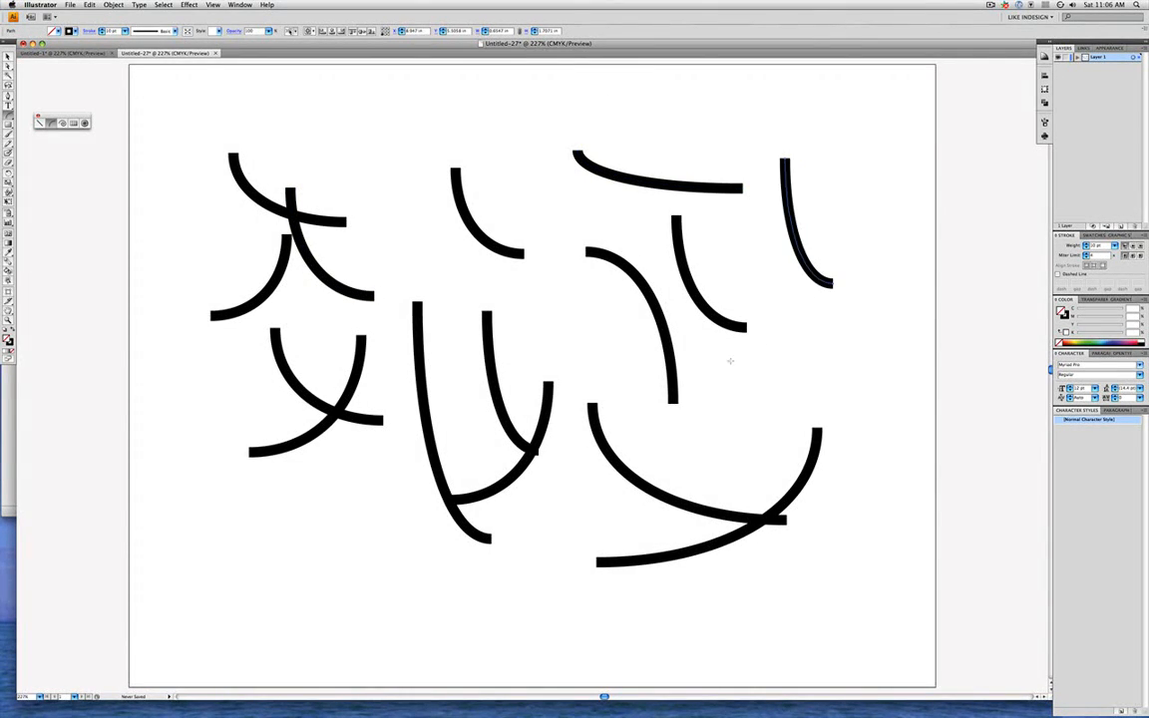
{"action": "mouse_move", "coordinate": [730, 361]}
{"action": "left_mouse_down"}
{"action": "mouse_move", "coordinate": [784, 396]}
{"action": "mouse_move", "coordinate": [847, 382]}
{"action": "left_mouse_up"}
{"action": "left_click_drag", "start_coordinate": [379, 182], "coordinate": [537, 235]}
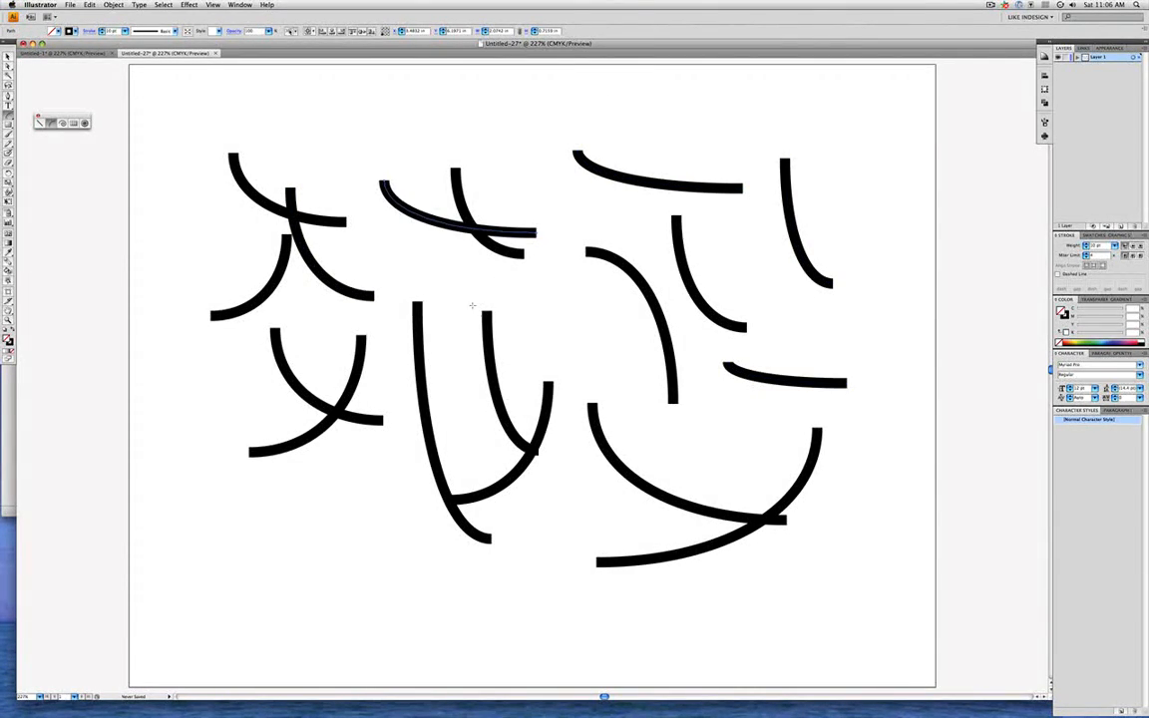
{"action": "left_click_drag", "start_coordinate": [449, 297], "coordinate": [602, 348]}
{"action": "left_click_drag", "start_coordinate": [229, 395], "coordinate": [328, 540]}
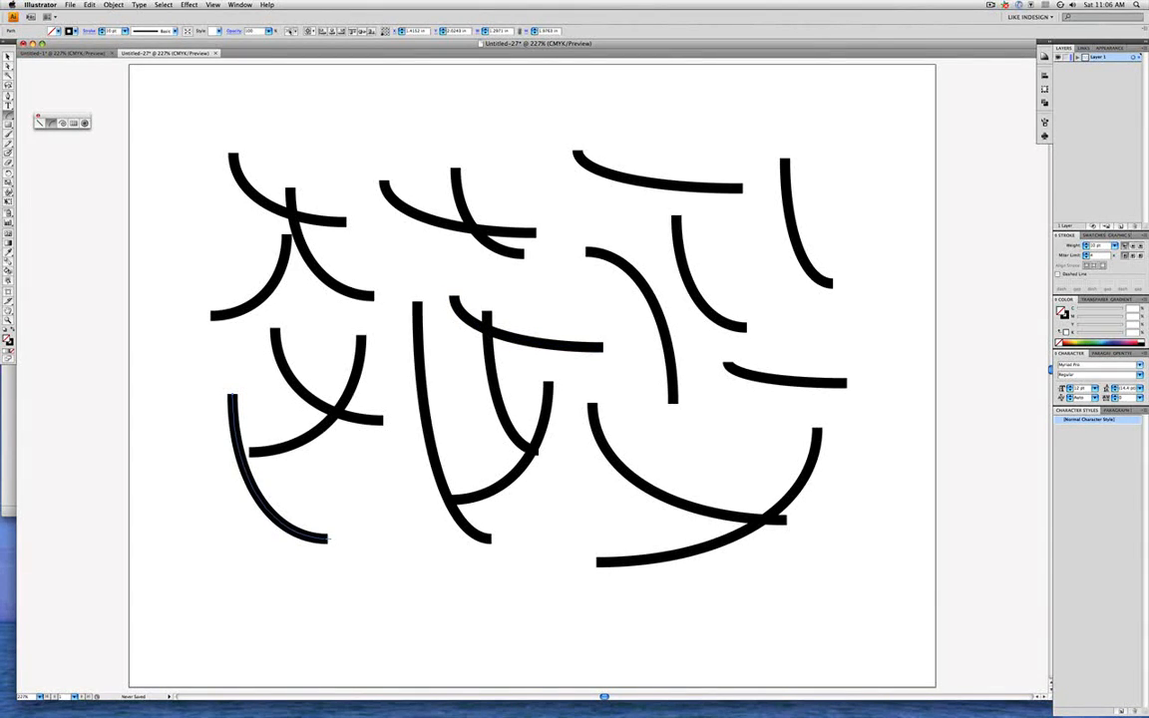
Delete all the open arcs from the artboard.
{"action": "key", "text": "super+a"}
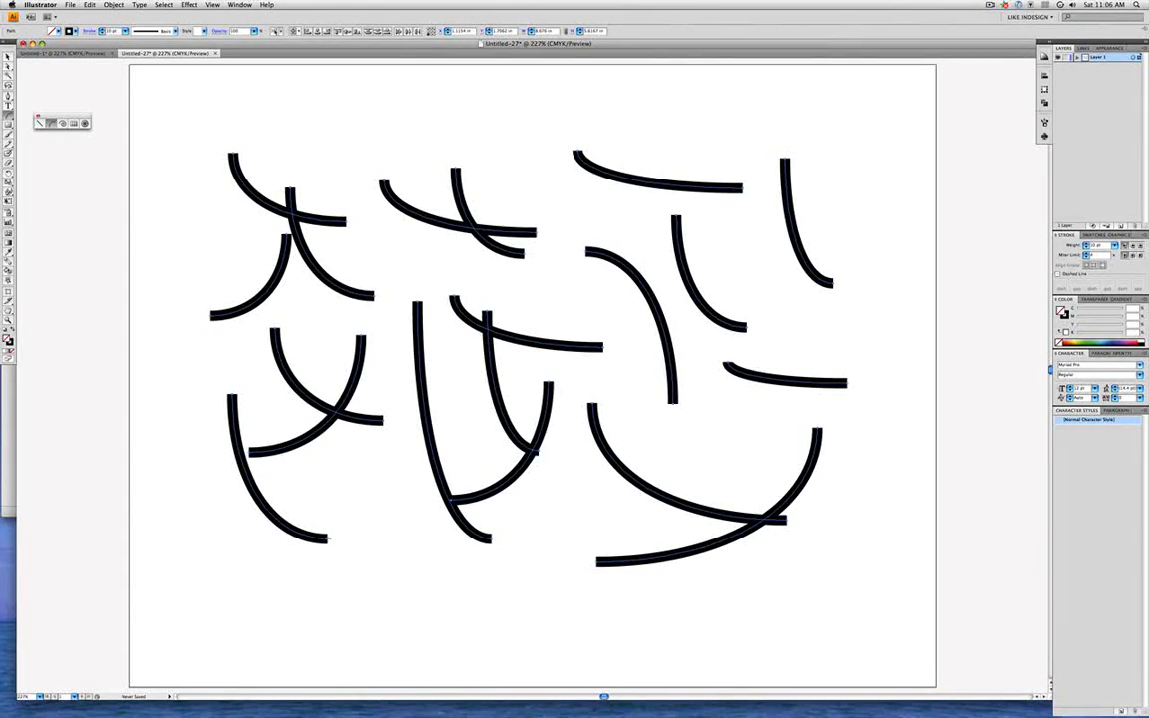
{"action": "key", "text": "Delete"}
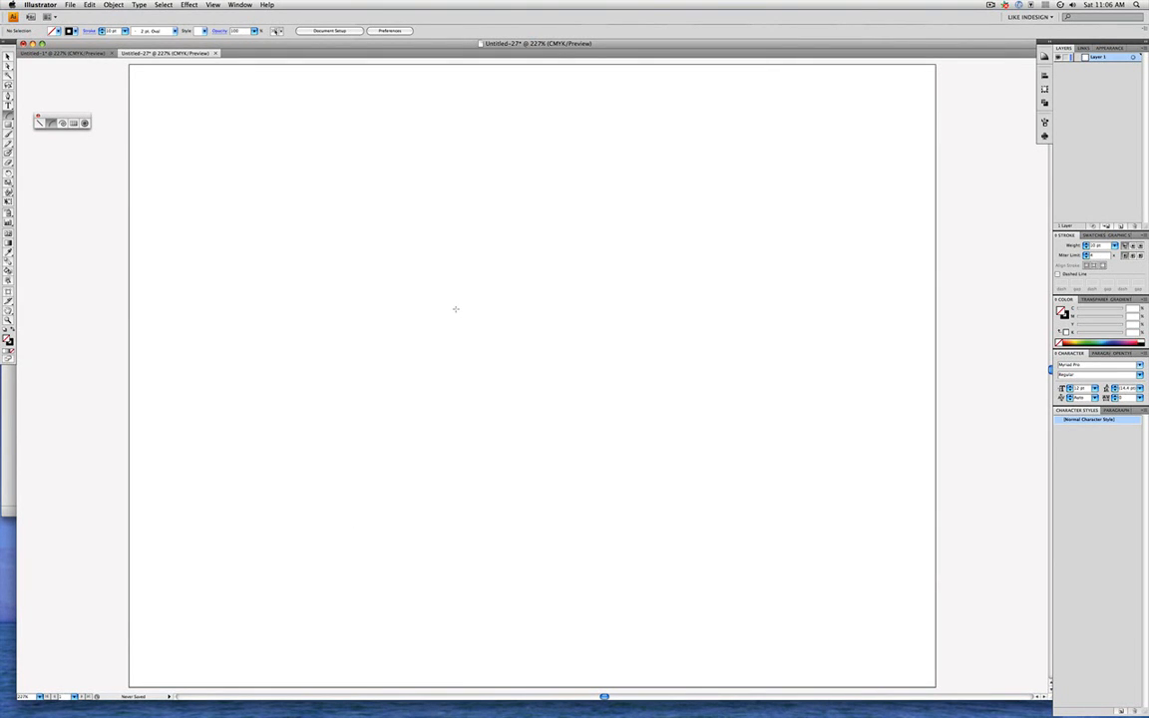
Create a 1.3 in by 1.98 in arc near the artboard's middle with Closed type, X Axis base and slope -45.
{"action": "left_click", "coordinate": [455, 309]}
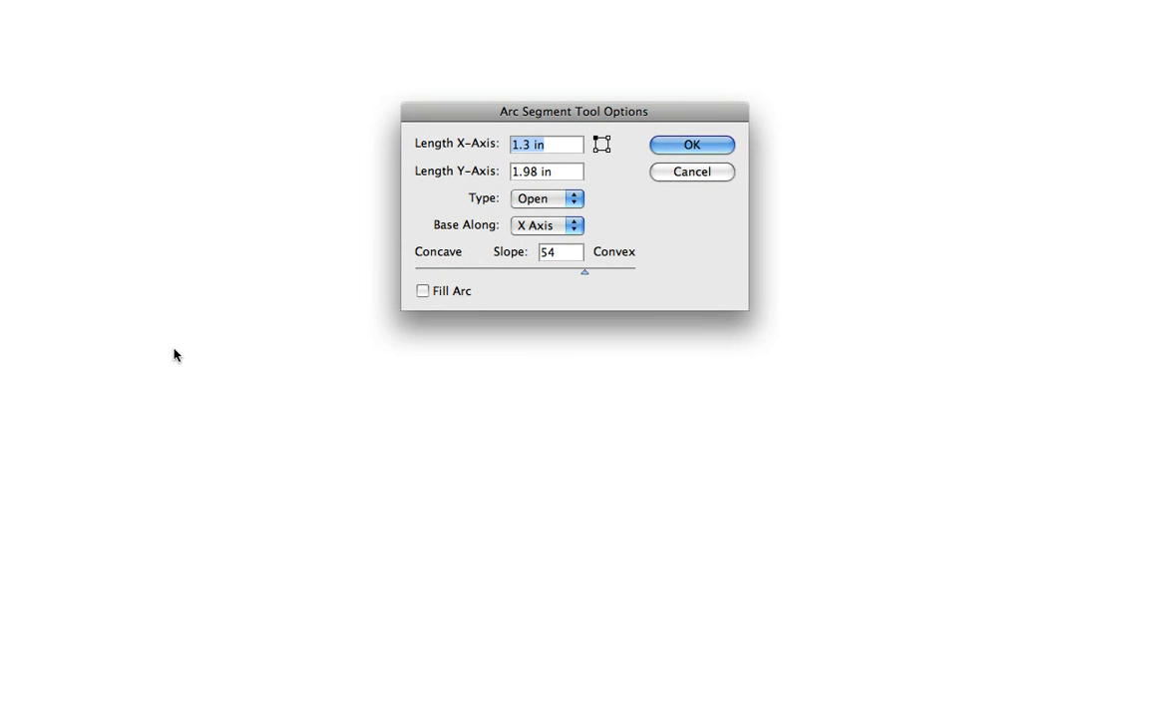
{"action": "left_click", "coordinate": [564, 201]}
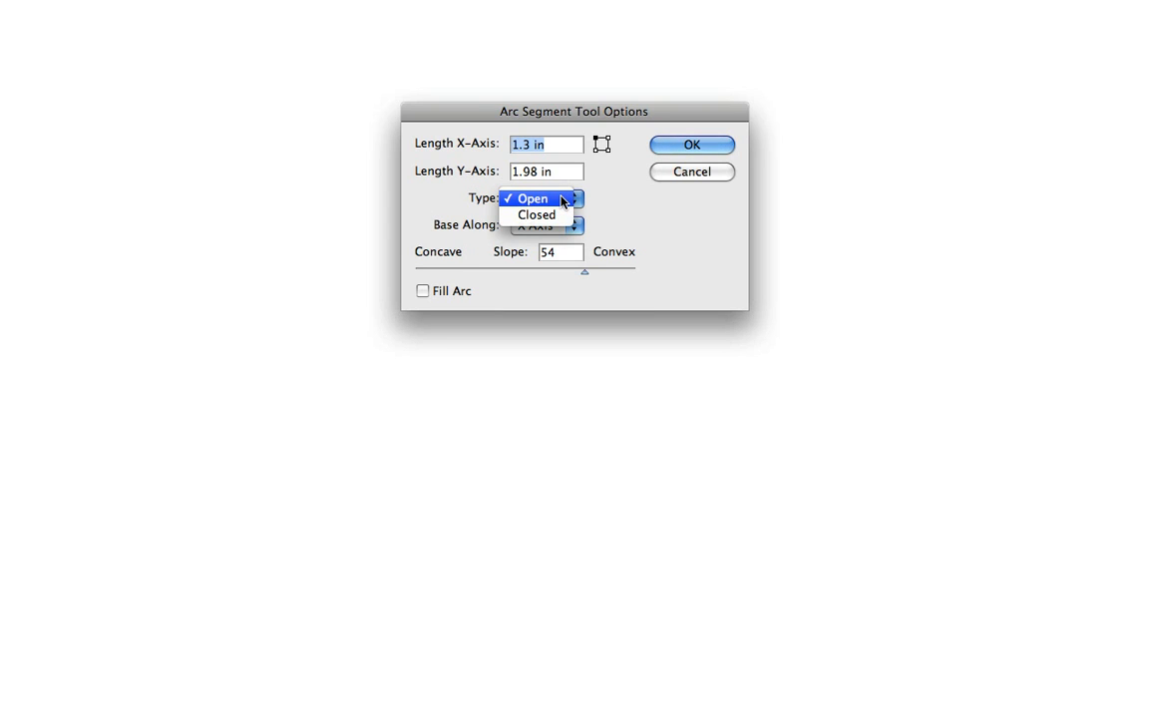
{"action": "left_click", "coordinate": [561, 216]}
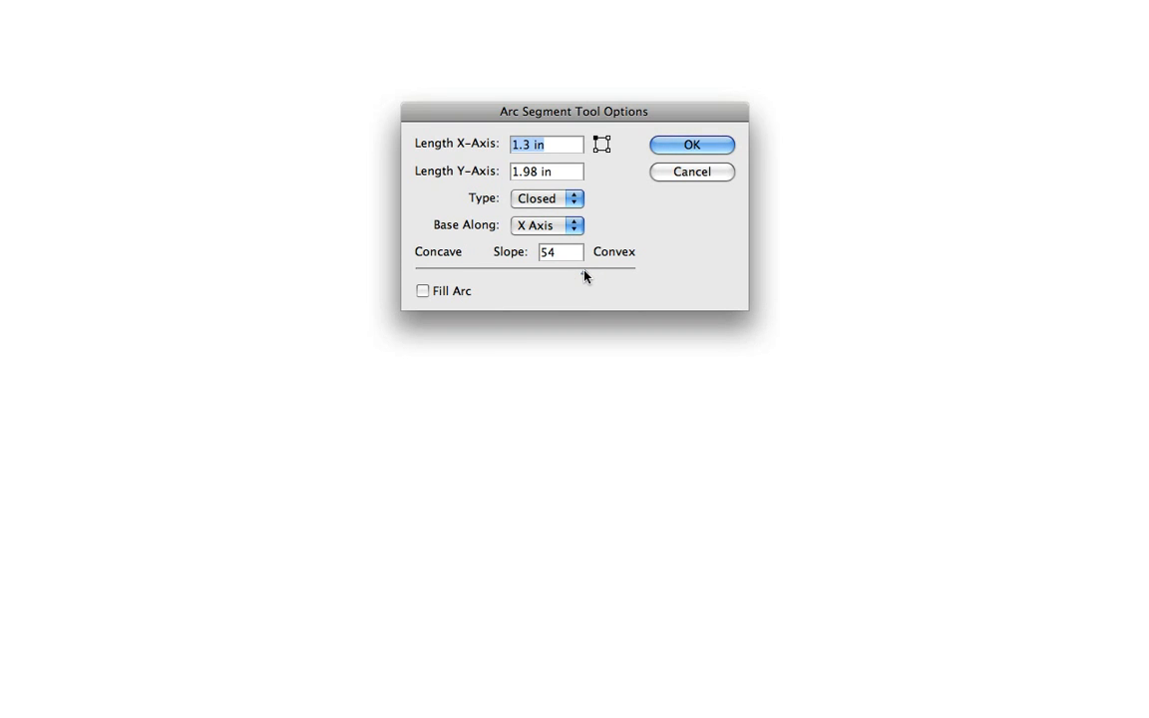
{"action": "left_click_drag", "start_coordinate": [585, 276], "coordinate": [476, 278]}
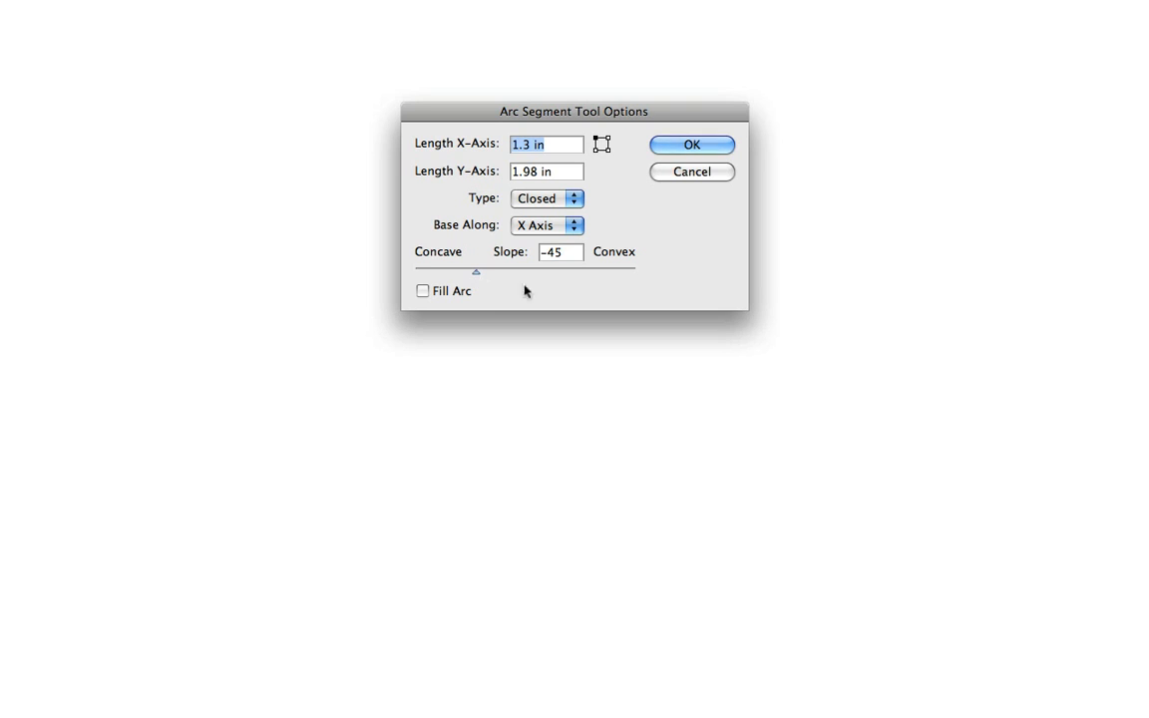
{"action": "left_click", "coordinate": [677, 145]}
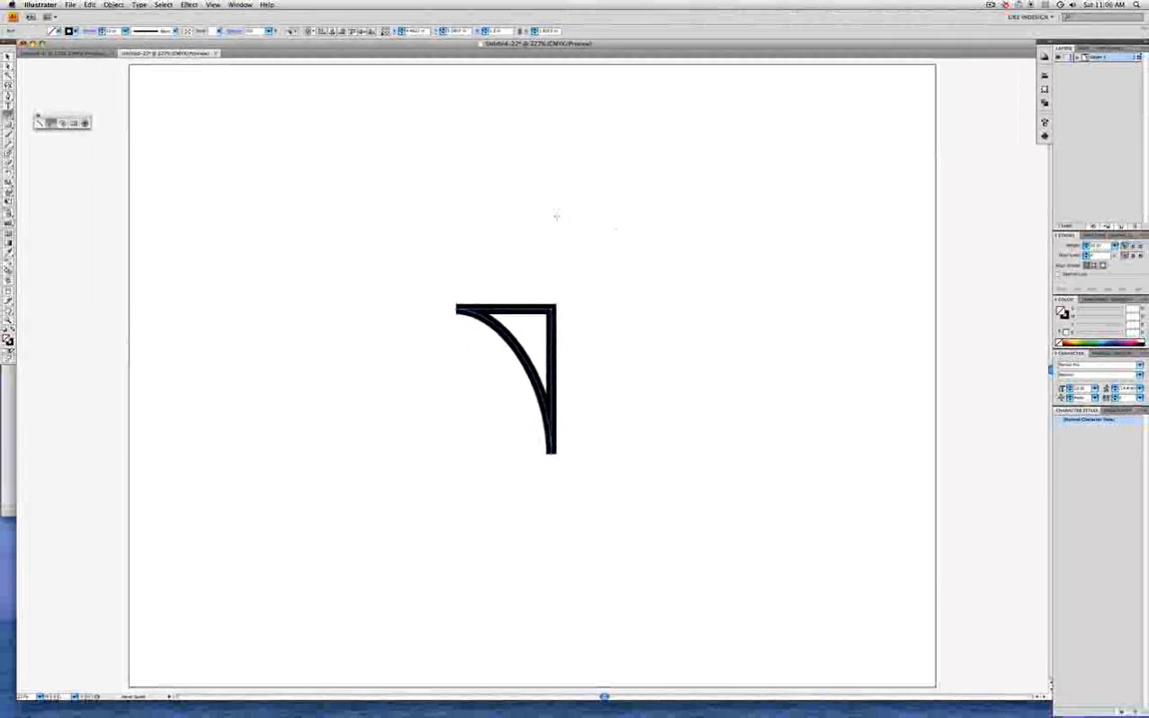
Draw many closed concave arcs of varying sizes and directions all over the artboard.
{"action": "left_click_drag", "start_coordinate": [214, 159], "coordinate": [338, 256]}
{"action": "left_click_drag", "start_coordinate": [562, 140], "coordinate": [685, 245]}
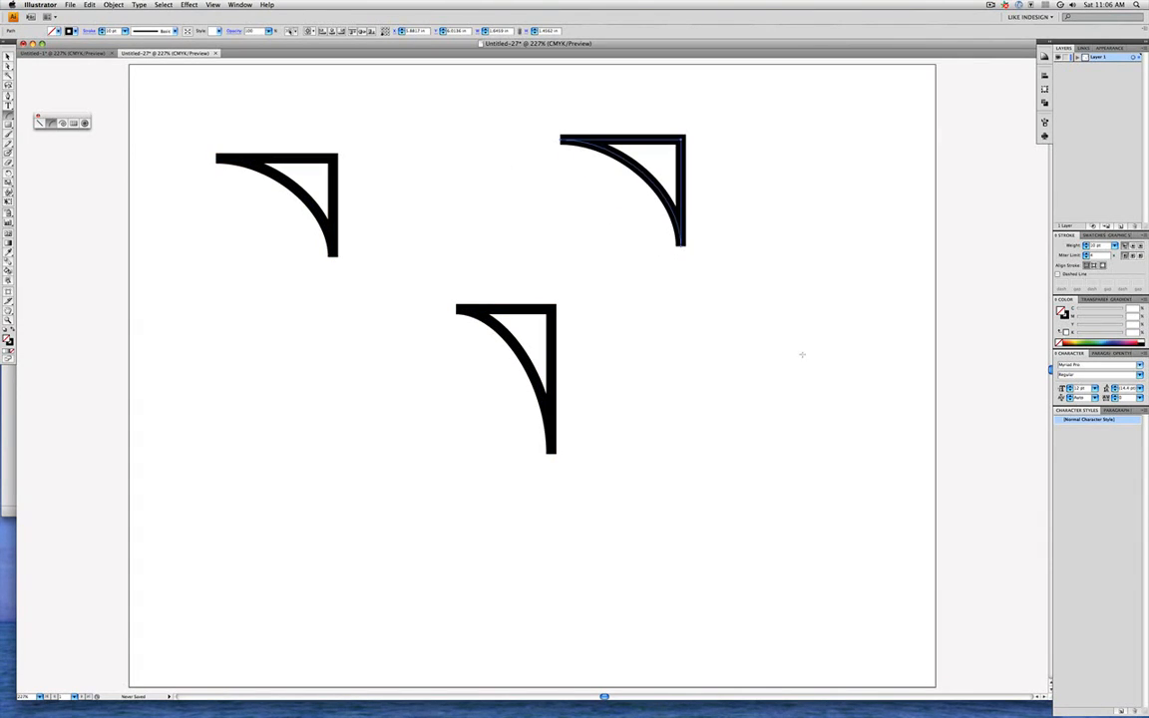
{"action": "left_click_drag", "start_coordinate": [770, 301], "coordinate": [819, 405]}
{"action": "left_click_drag", "start_coordinate": [711, 469], "coordinate": [736, 477]}
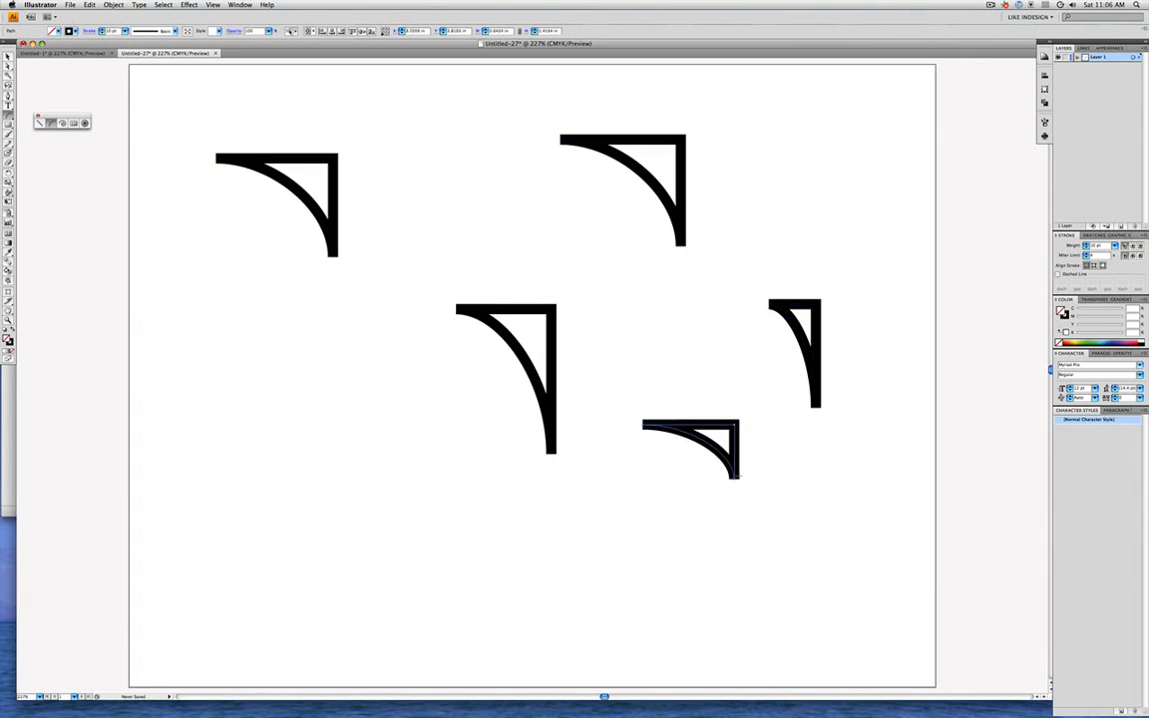
{"action": "left_click_drag", "start_coordinate": [232, 382], "coordinate": [321, 527]}
{"action": "left_click_drag", "start_coordinate": [403, 436], "coordinate": [508, 520]}
{"action": "left_click_drag", "start_coordinate": [479, 253], "coordinate": [338, 313]}
{"action": "left_click_drag", "start_coordinate": [688, 186], "coordinate": [594, 268]}
{"action": "left_click_drag", "start_coordinate": [671, 349], "coordinate": [540, 408]}
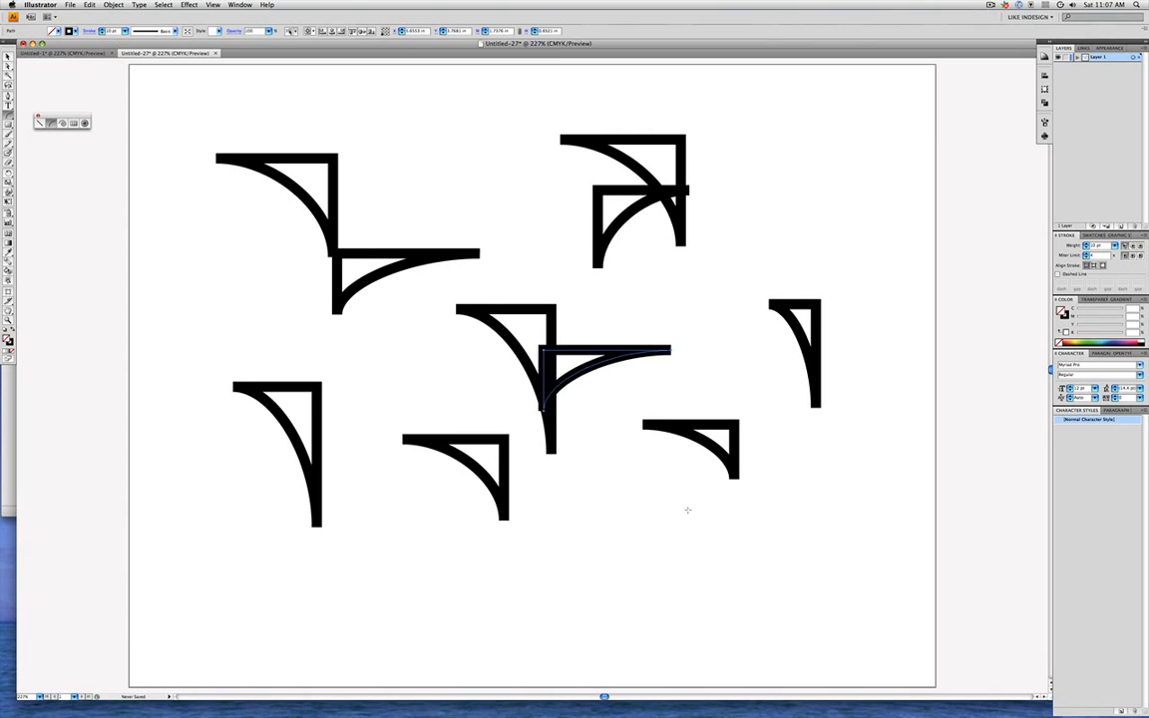
{"action": "left_click_drag", "start_coordinate": [627, 499], "coordinate": [778, 679]}
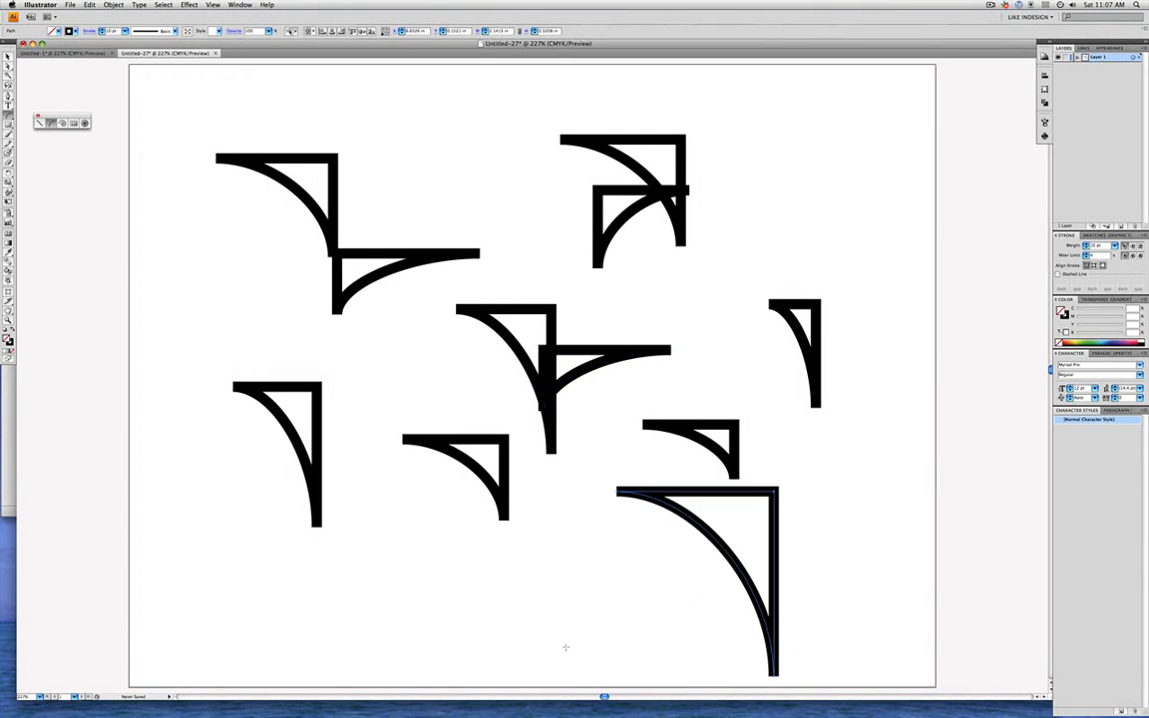
{"action": "left_click_drag", "start_coordinate": [564, 648], "coordinate": [414, 466]}
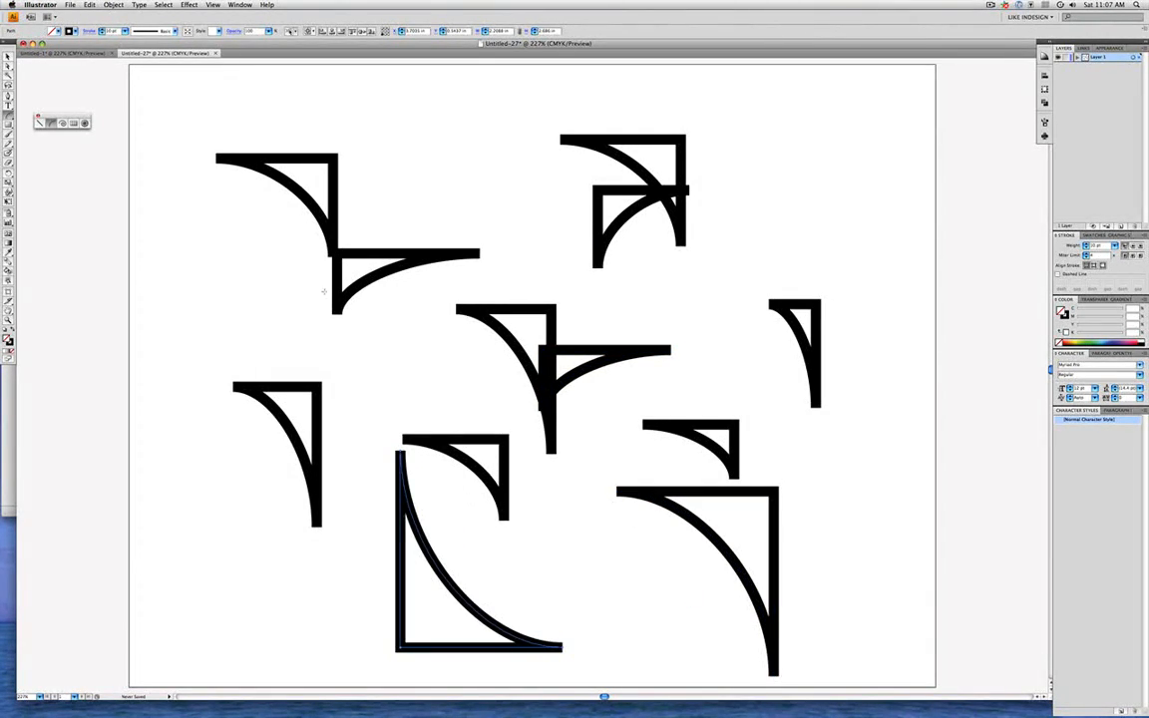
{"action": "left_click_drag", "start_coordinate": [329, 291], "coordinate": [435, 392]}
{"action": "left_click_drag", "start_coordinate": [246, 257], "coordinate": [275, 359]}
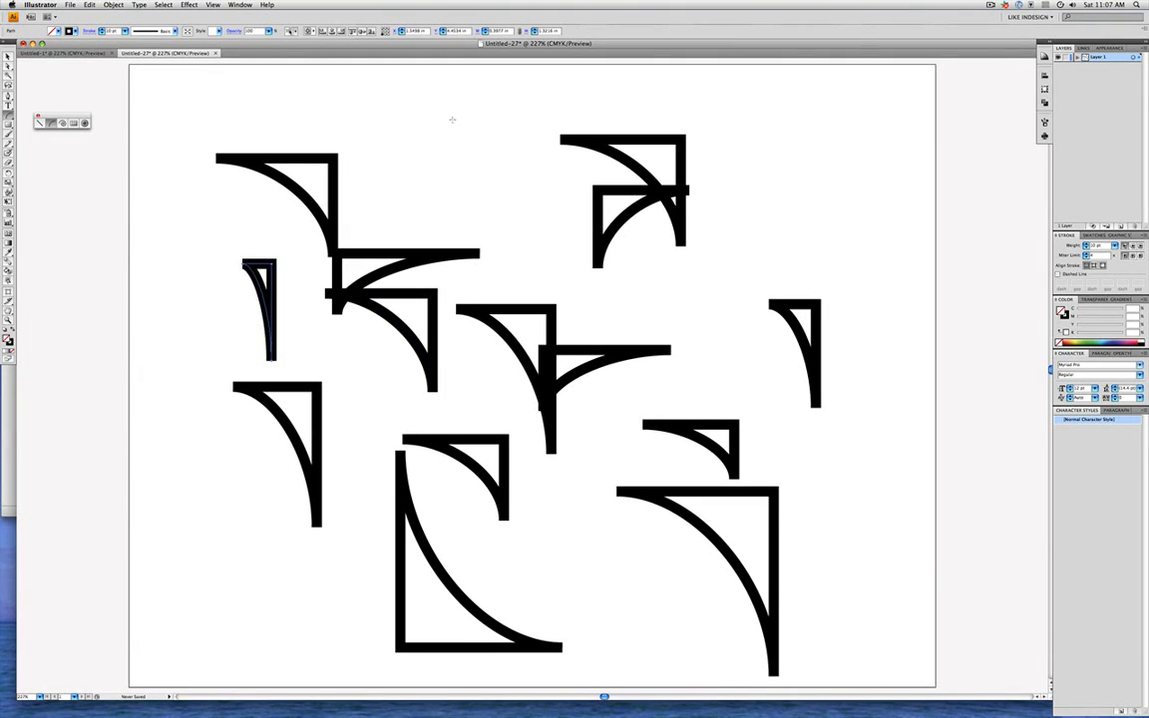
{"action": "left_click_drag", "start_coordinate": [410, 130], "coordinate": [667, 321]}
{"action": "left_click_drag", "start_coordinate": [731, 180], "coordinate": [794, 280]}
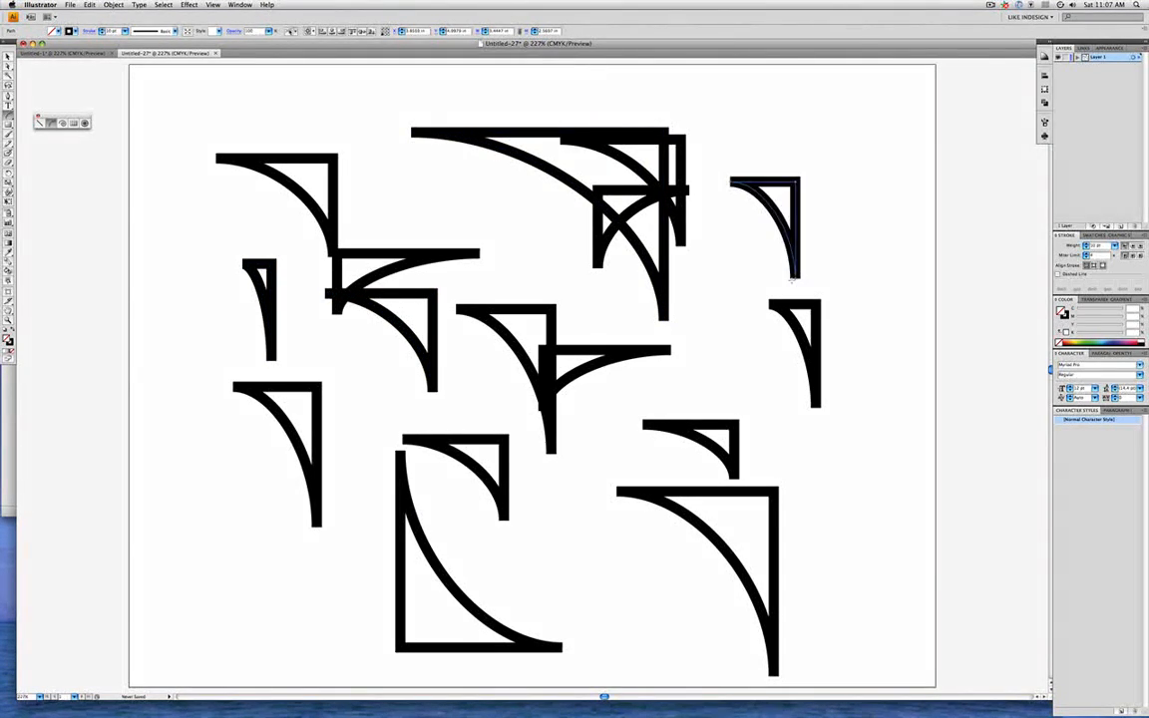
{"action": "left_click_drag", "start_coordinate": [395, 174], "coordinate": [508, 284]}
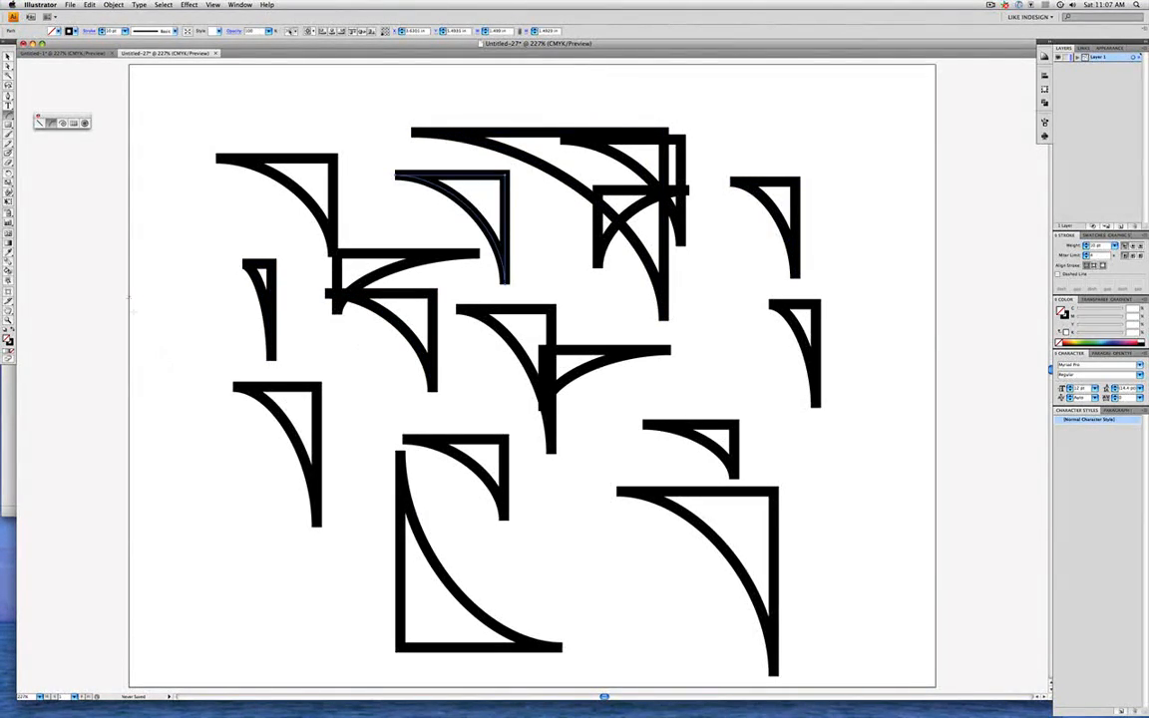
{"action": "mouse_move", "coordinate": [133, 311]}
{"action": "left_mouse_down"}
{"action": "mouse_move", "coordinate": [354, 389]}
{"action": "mouse_move", "coordinate": [359, 429]}
{"action": "left_mouse_up"}
{"action": "left_click_drag", "start_coordinate": [436, 385], "coordinate": [532, 453]}
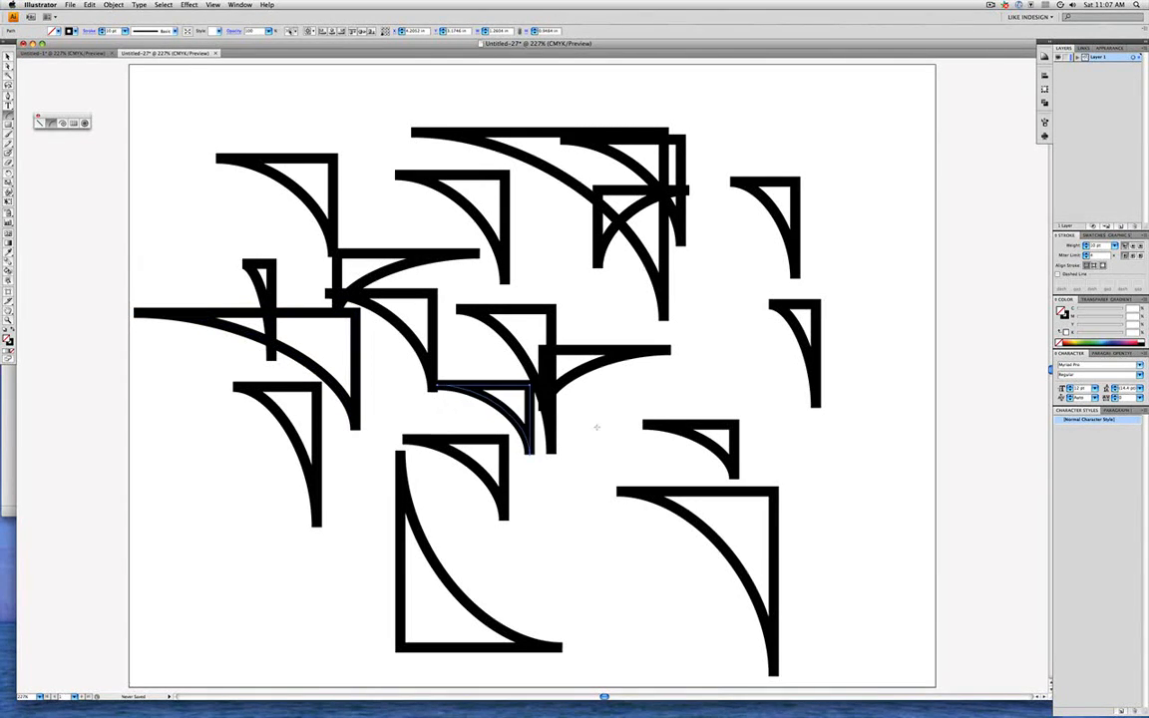
{"action": "left_click_drag", "start_coordinate": [602, 307], "coordinate": [754, 417]}
{"action": "left_click_drag", "start_coordinate": [537, 479], "coordinate": [615, 603]}
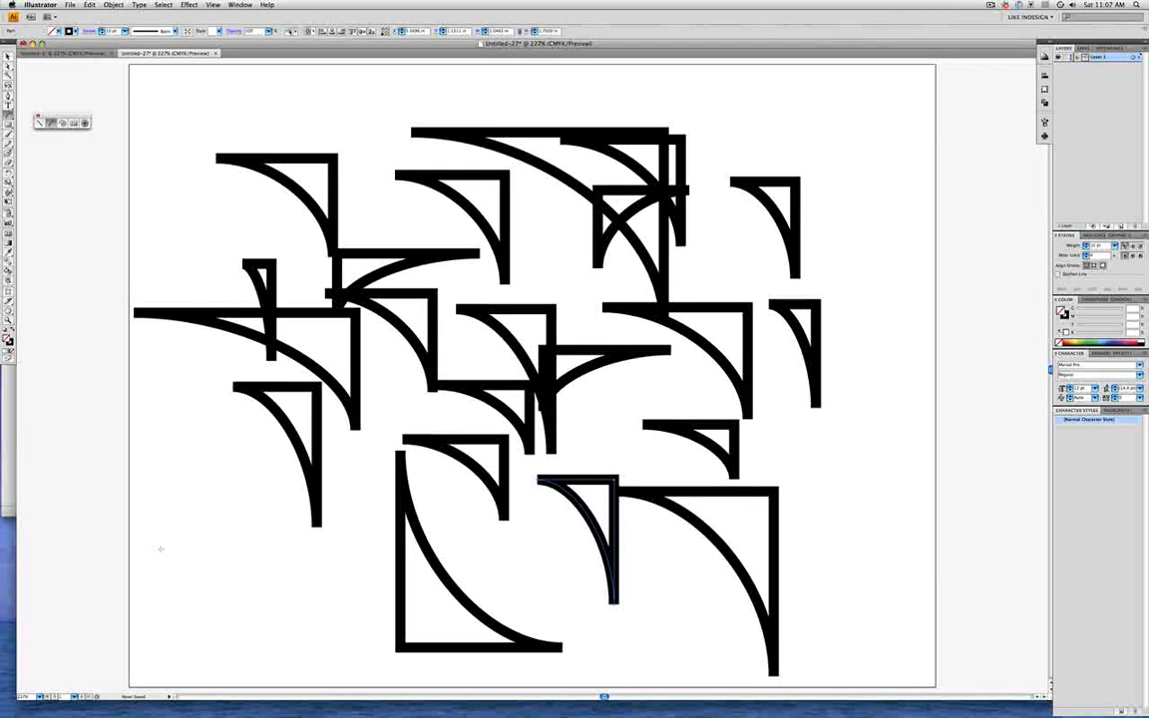
Delete all the closed arcs from the artboard.
{"action": "key", "text": "super+a"}
{"action": "key", "text": "BackSpace"}
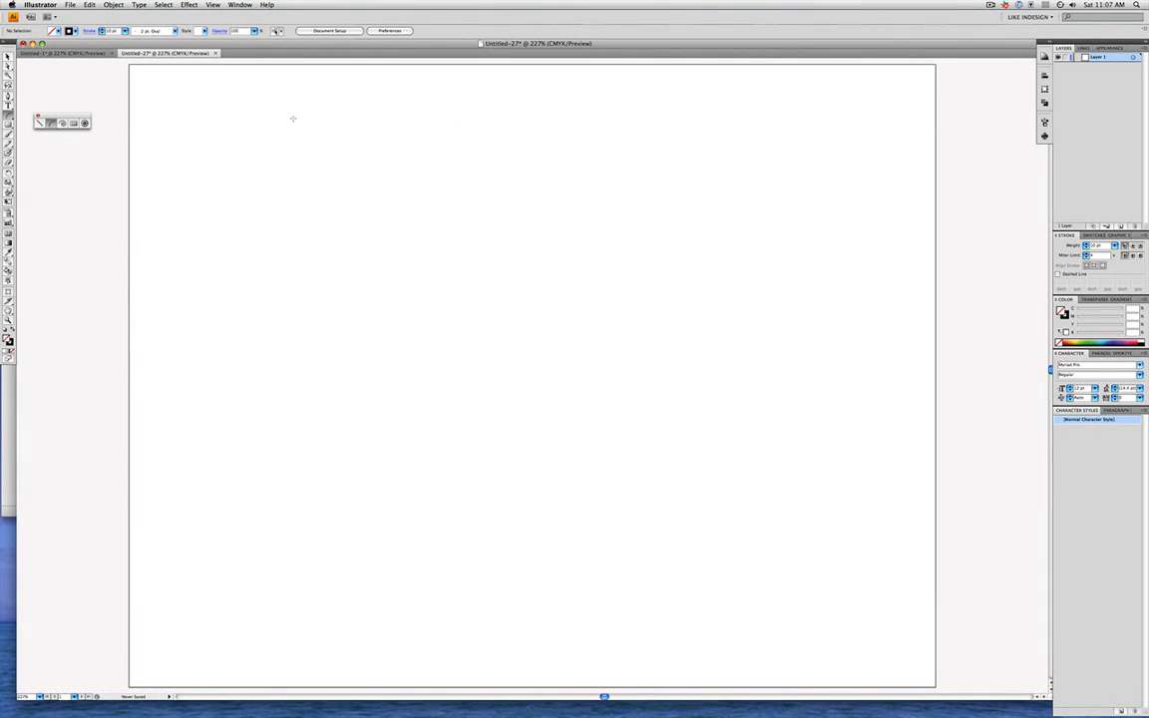
Draw one large closed arc about 2.99 in wide and 3.26 in high, and set its stroke weight to 5 pt.
{"action": "mouse_move", "coordinate": [288, 136]}
{"action": "left_mouse_down"}
{"action": "mouse_move", "coordinate": [367, 256]}
{"action": "mouse_move", "coordinate": [506, 376]}
{"action": "left_mouse_up"}
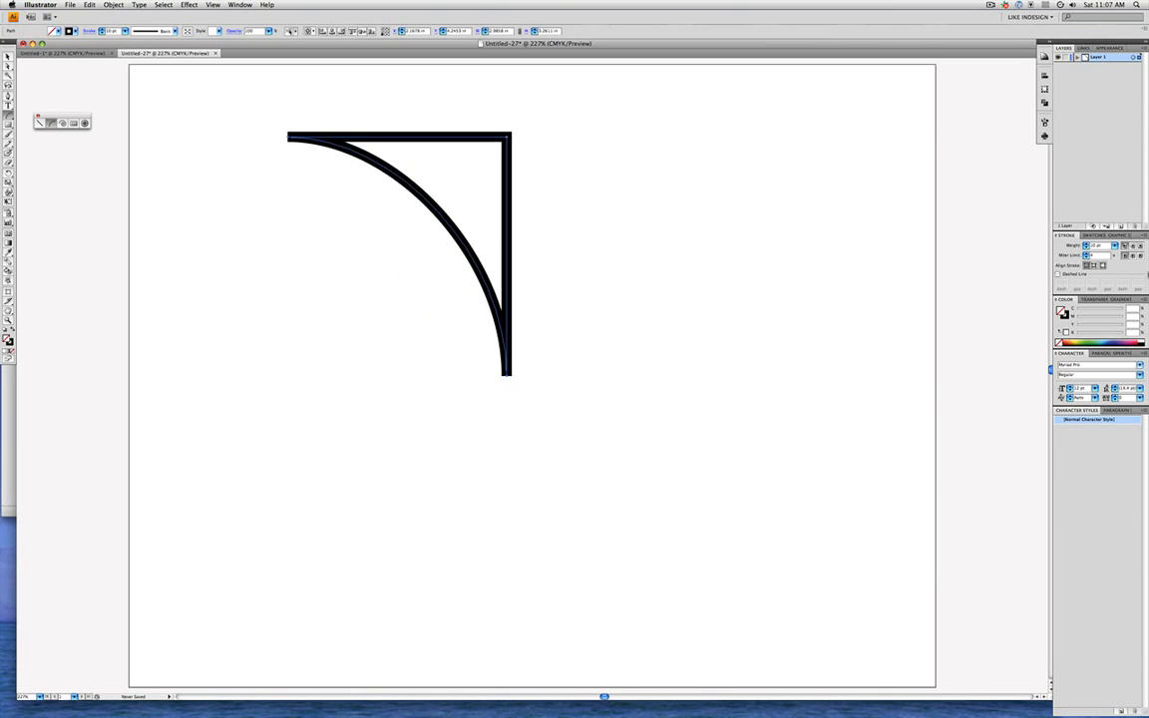
{"action": "left_click", "coordinate": [1115, 245]}
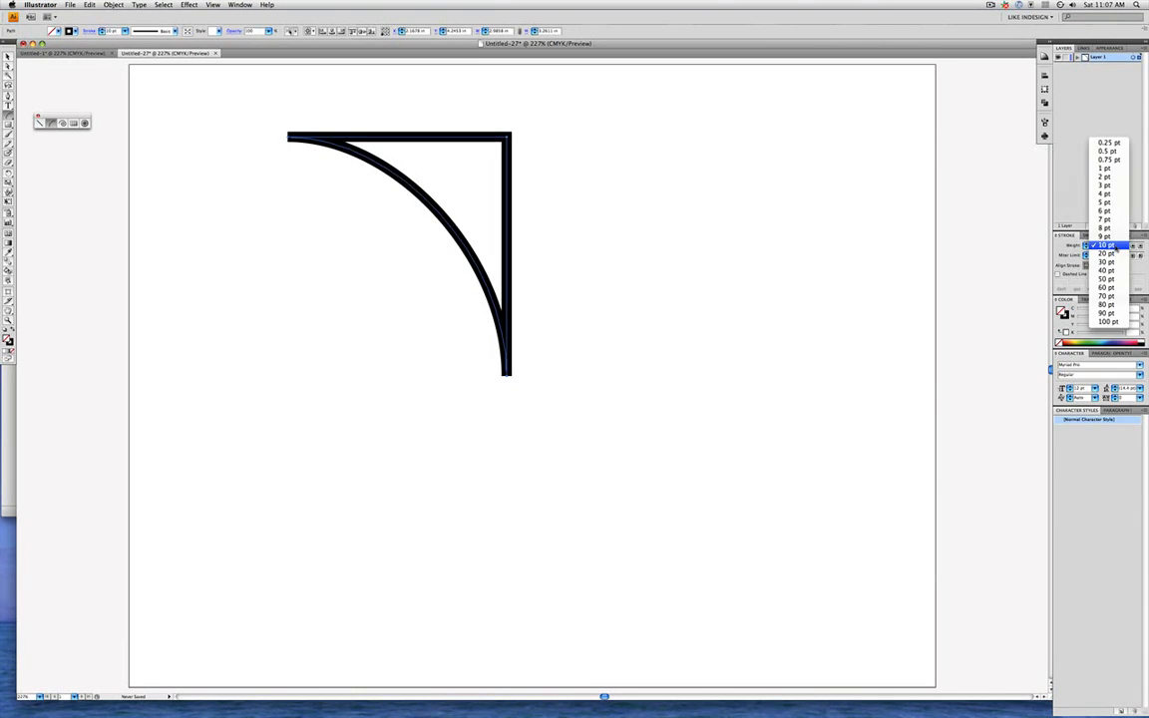
{"action": "left_click", "coordinate": [1108, 203]}
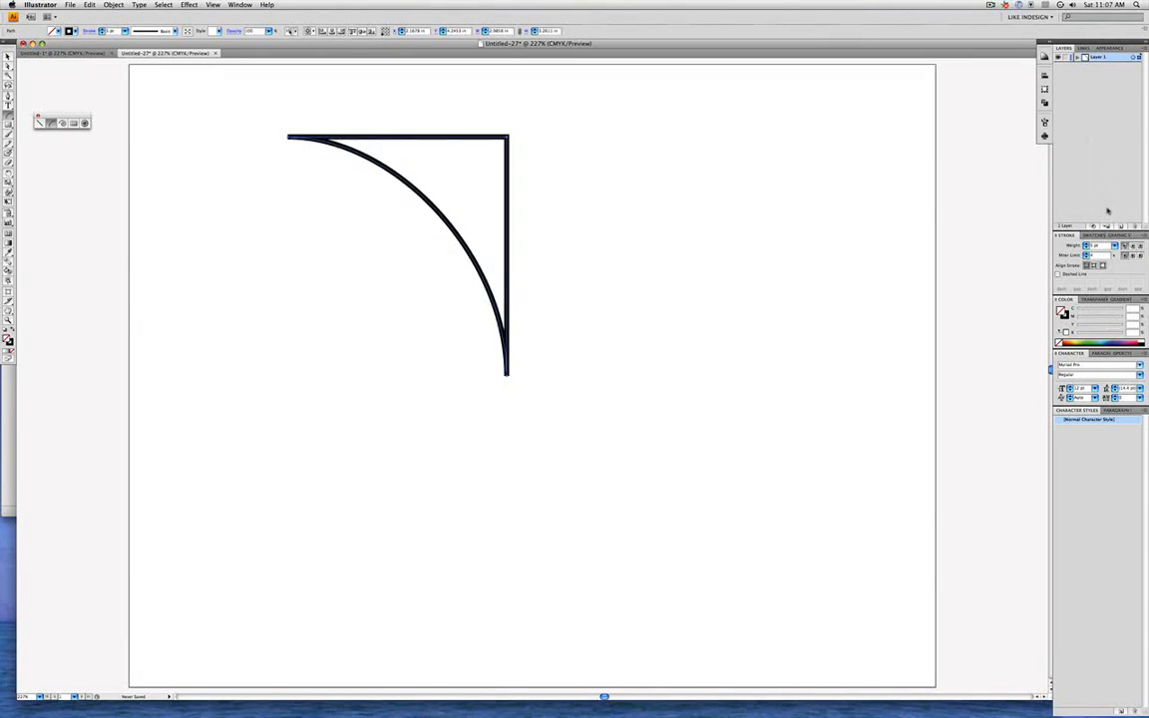
Move the closed arc to the right part of the artboard and place a duplicate level with it to its left.
{"action": "left_click", "coordinate": [8, 56]}
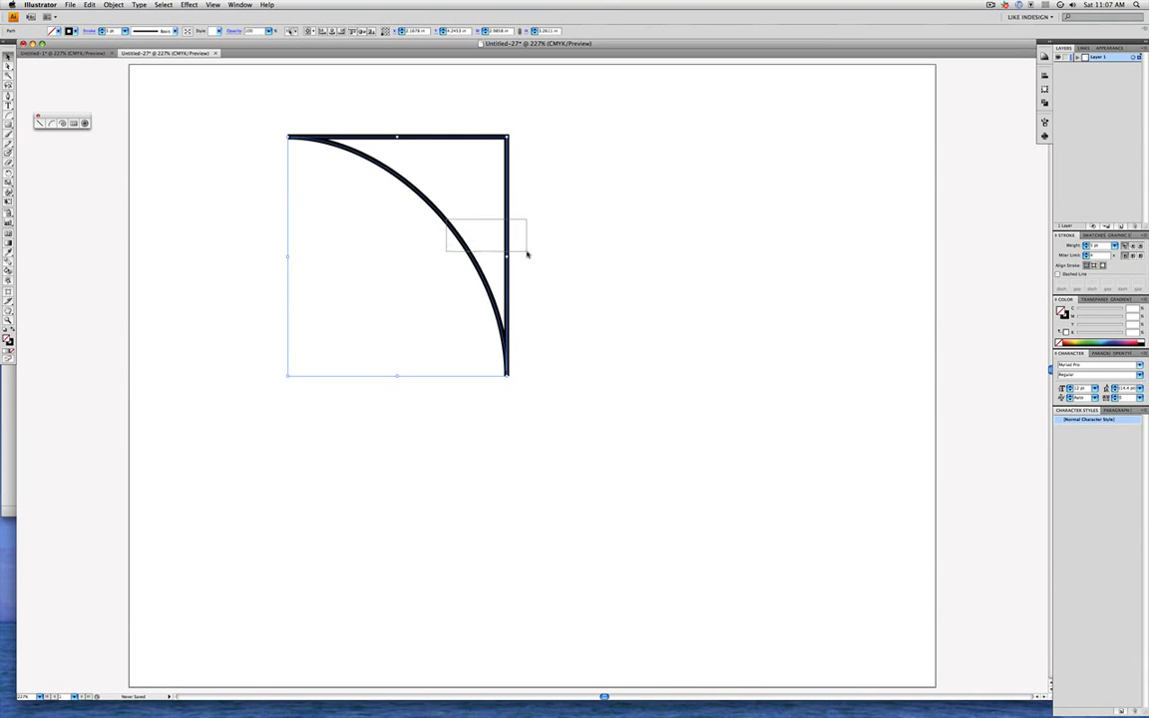
{"action": "left_click_drag", "start_coordinate": [507, 246], "coordinate": [751, 256]}
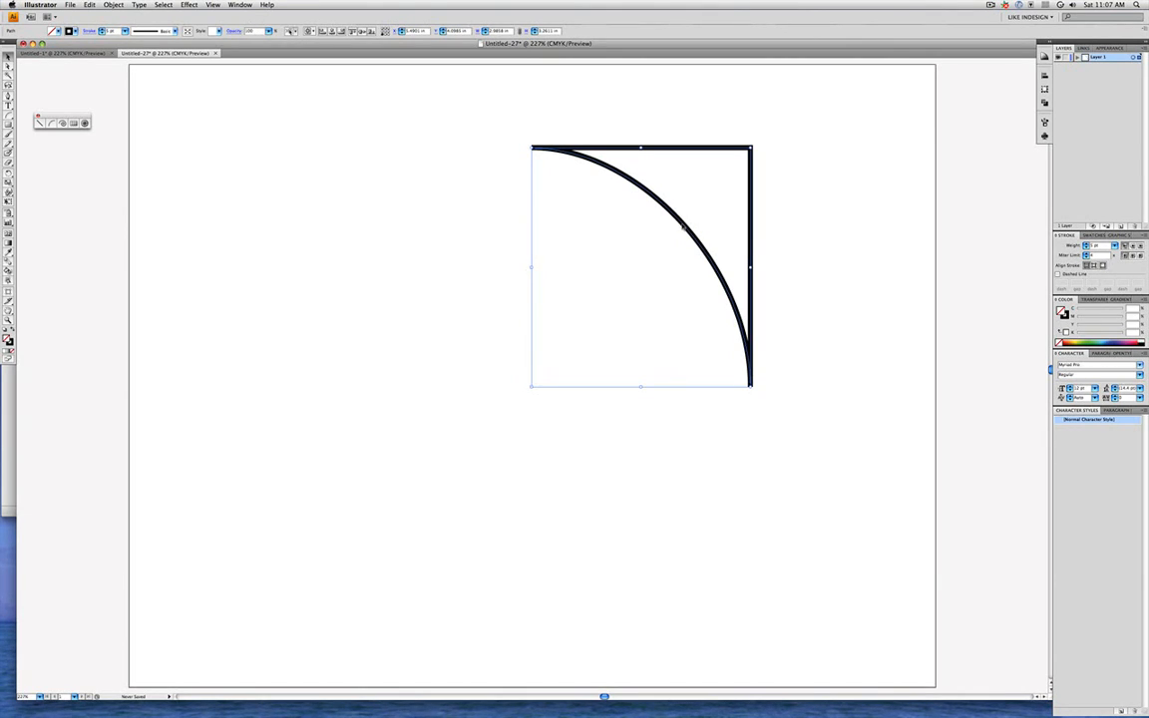
{"action": "left_click_drag", "start_coordinate": [683, 228], "coordinate": [362, 250]}
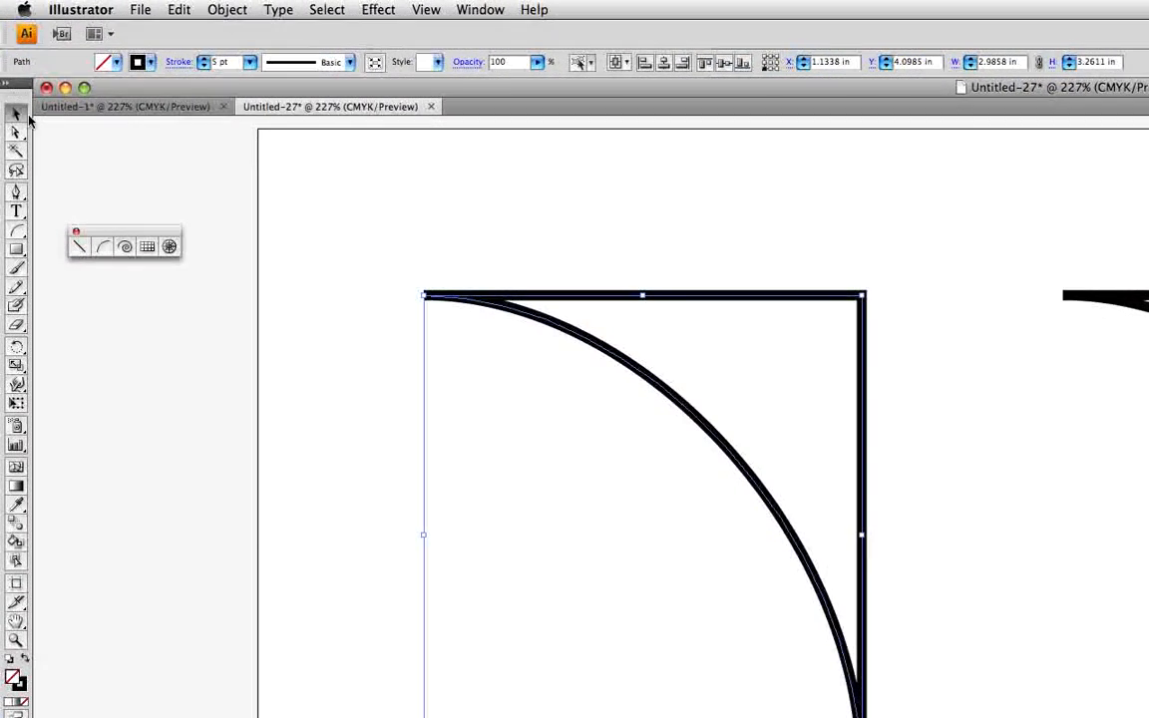
Reflect the left closed arc across the vertical axis with the Reflect tool, previewing the result.
{"action": "left_click", "coordinate": [15, 349]}
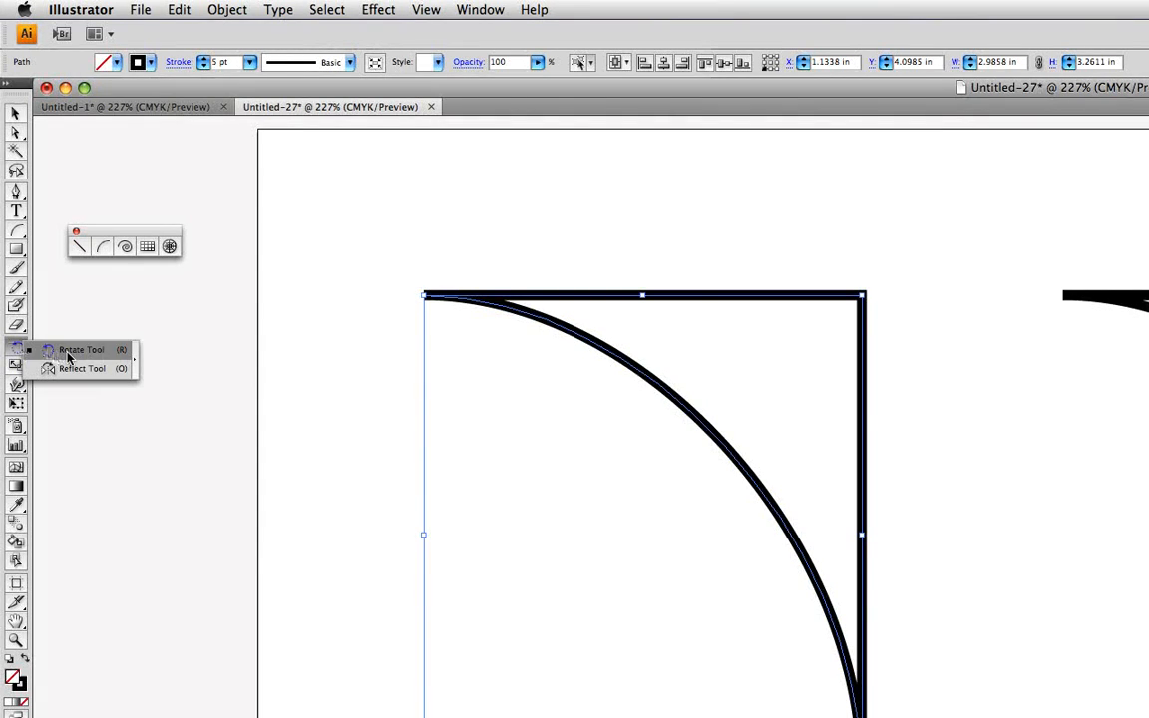
{"action": "left_click", "coordinate": [81, 370]}
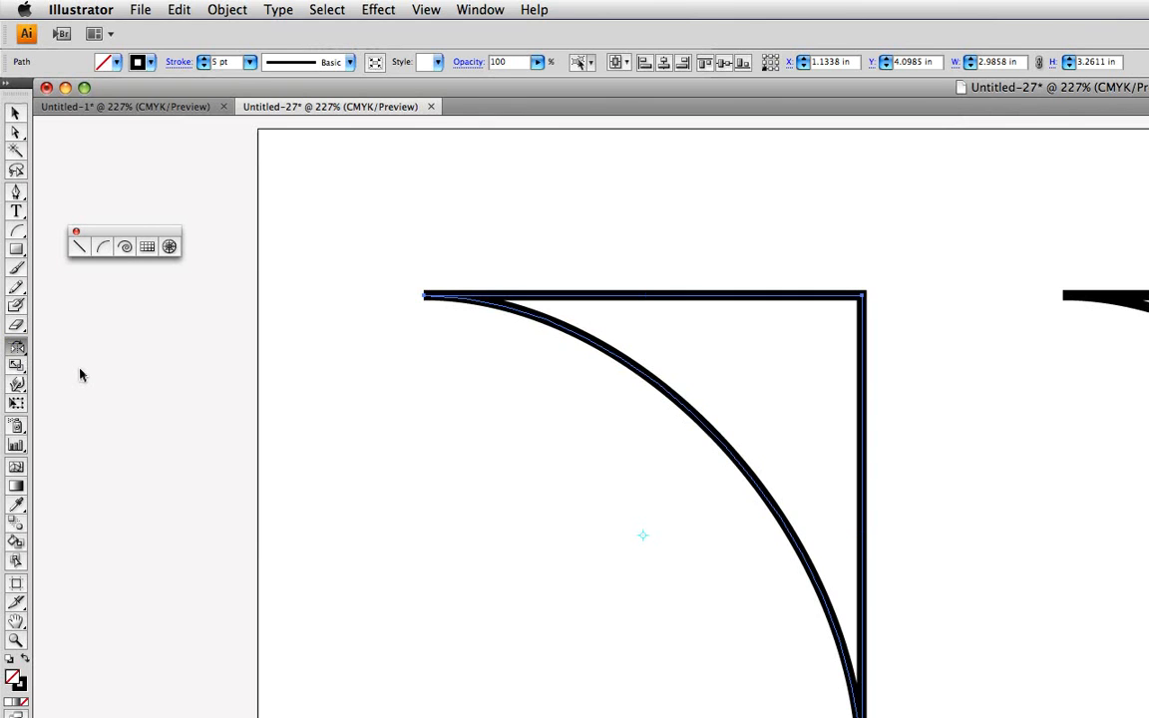
{"action": "double_click", "coordinate": [8, 347]}
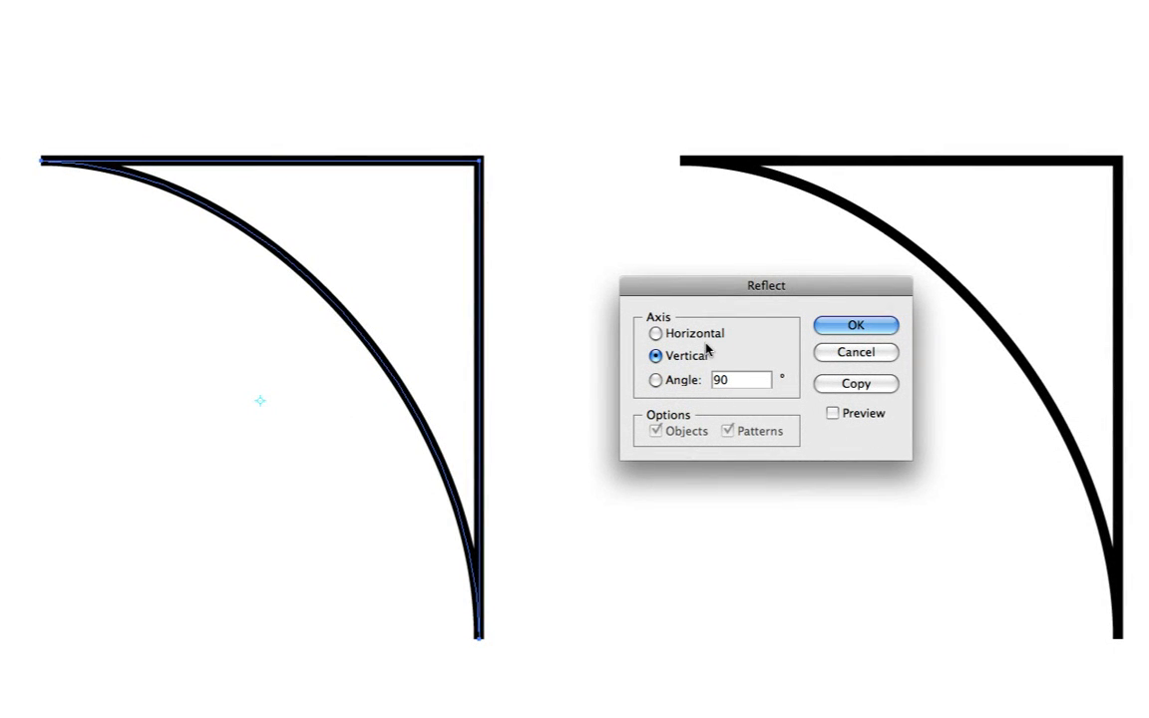
{"action": "left_click", "coordinate": [831, 414]}
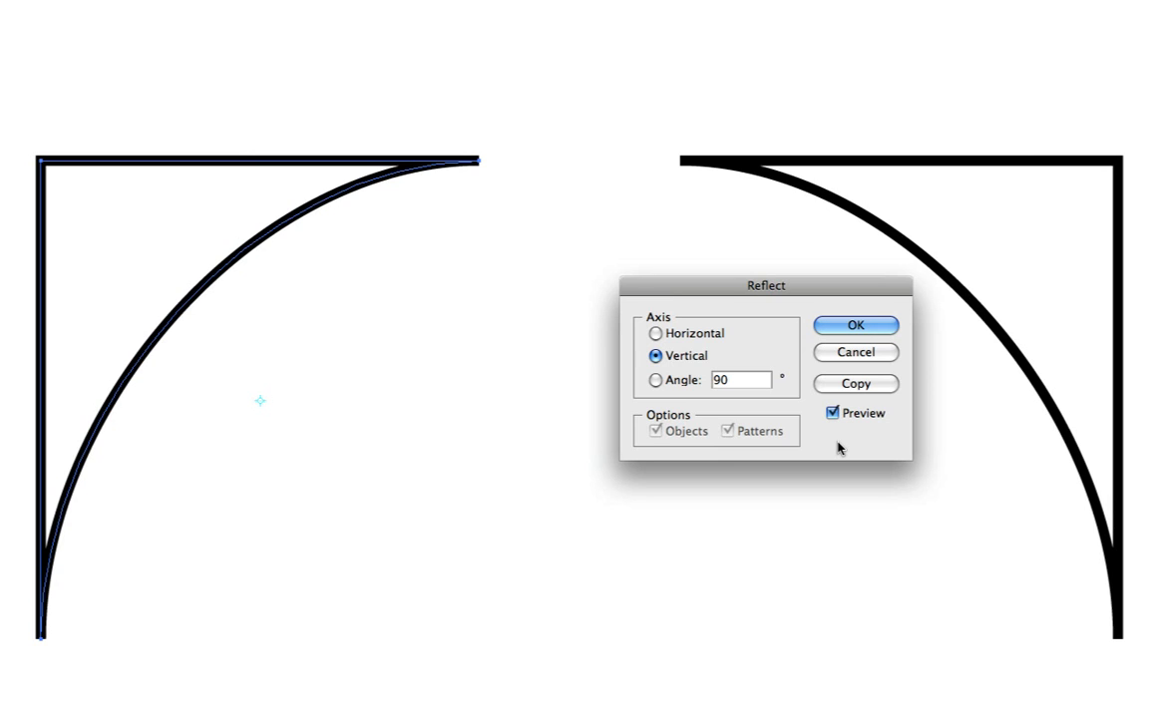
{"action": "left_click", "coordinate": [838, 330]}
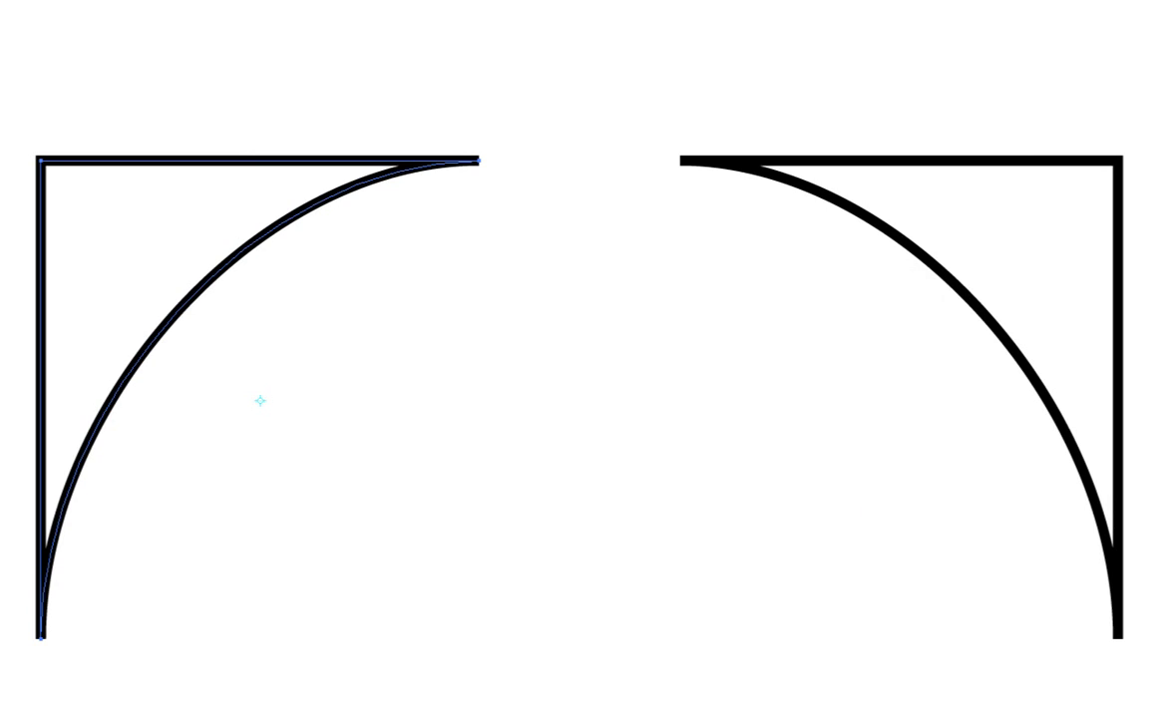
Move the reflected arc closer to the right-hand arc, keeping them level, and select both arcs.
{"action": "key", "text": "v"}
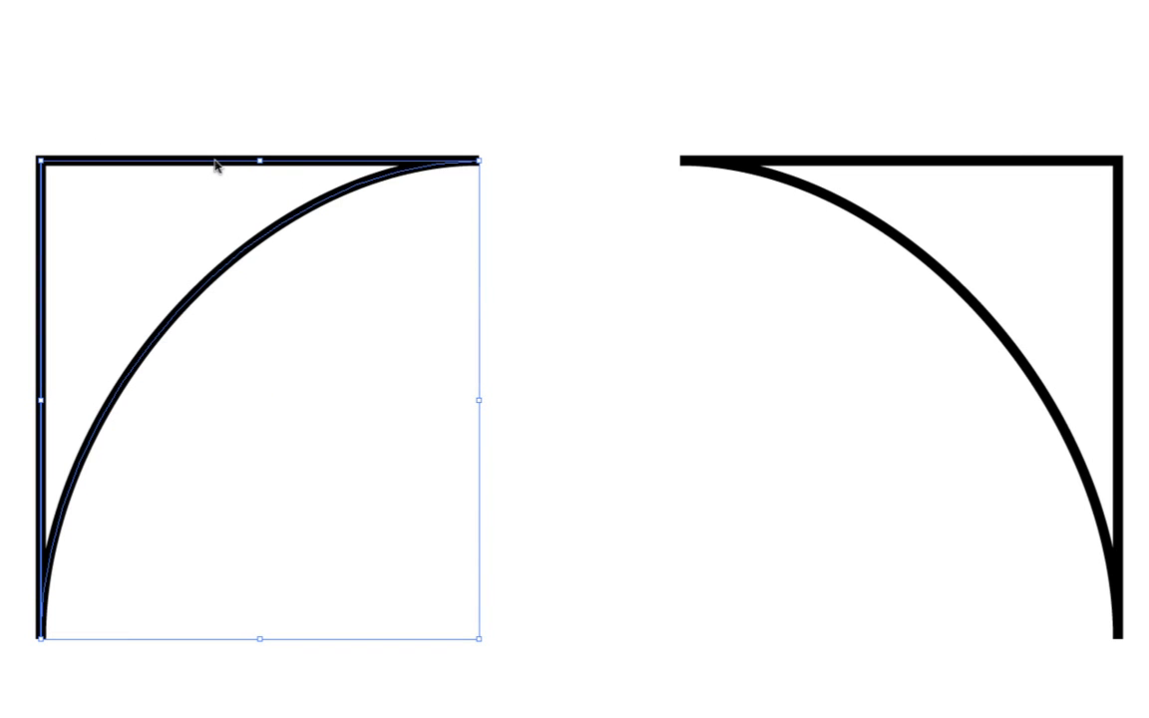
{"action": "left_click_drag", "start_coordinate": [215, 165], "coordinate": [372, 170]}
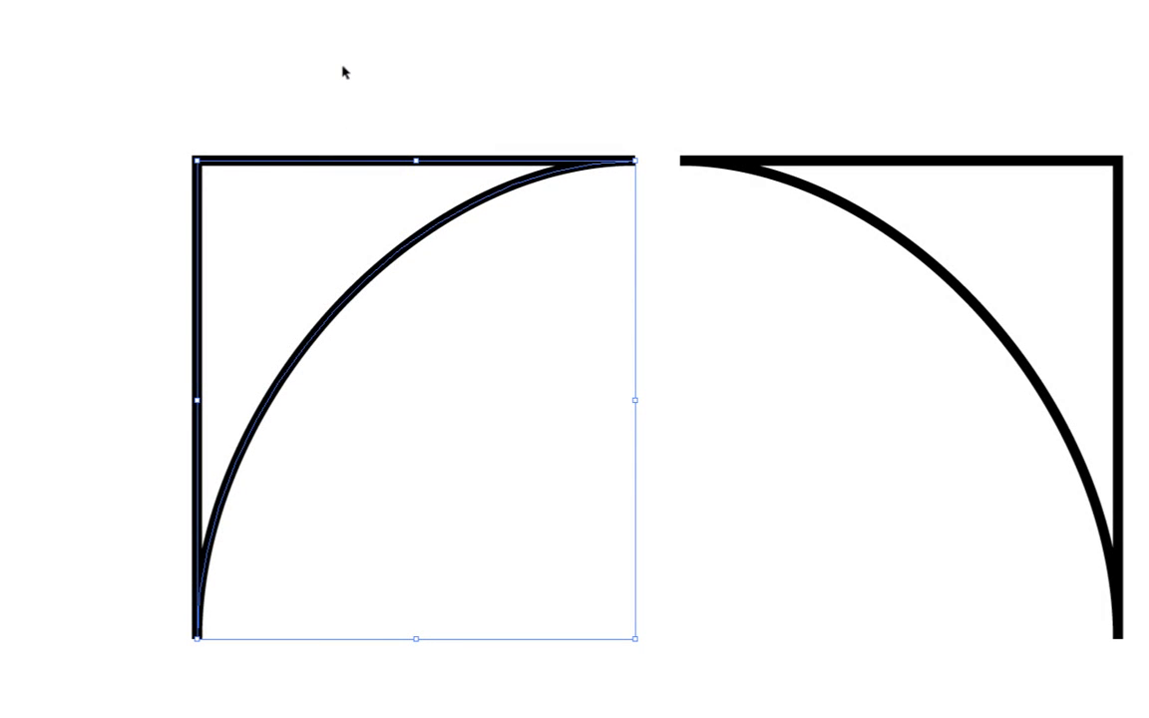
{"action": "left_click_drag", "start_coordinate": [334, 54], "coordinate": [947, 717]}
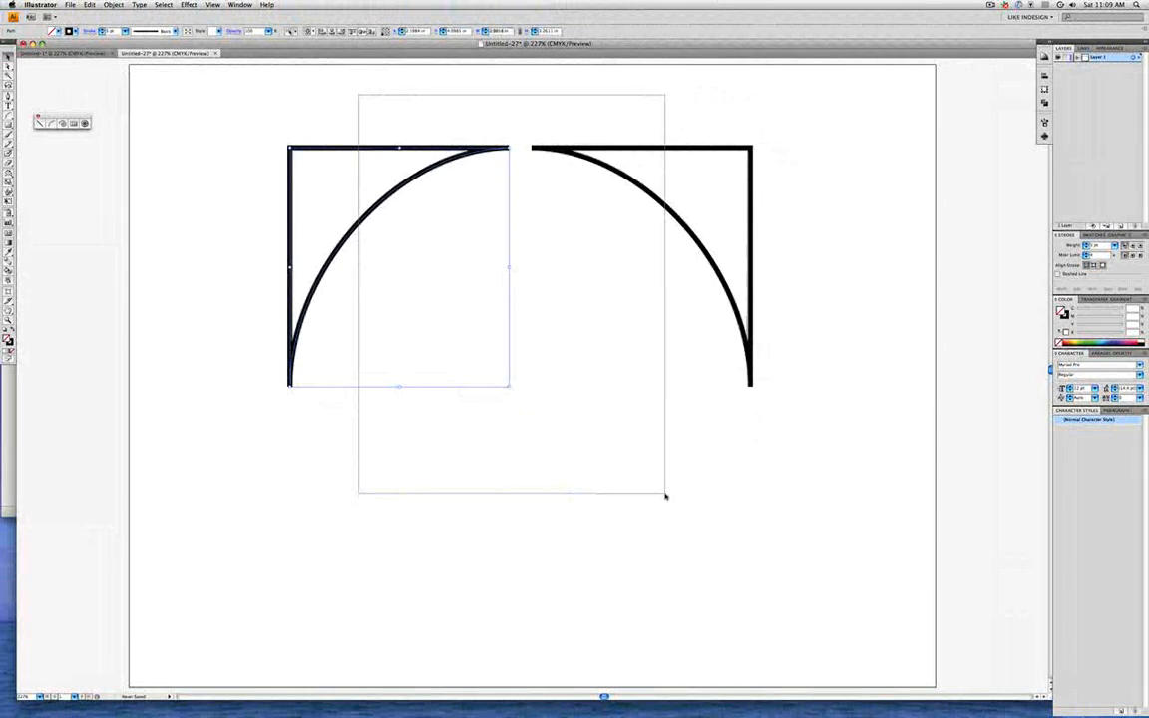
Select both arcs, place a duplicate of the pair directly below them, and reflect that copy across the horizontal axis.
{"action": "left_click_drag", "start_coordinate": [665, 495], "coordinate": [665, 496]}
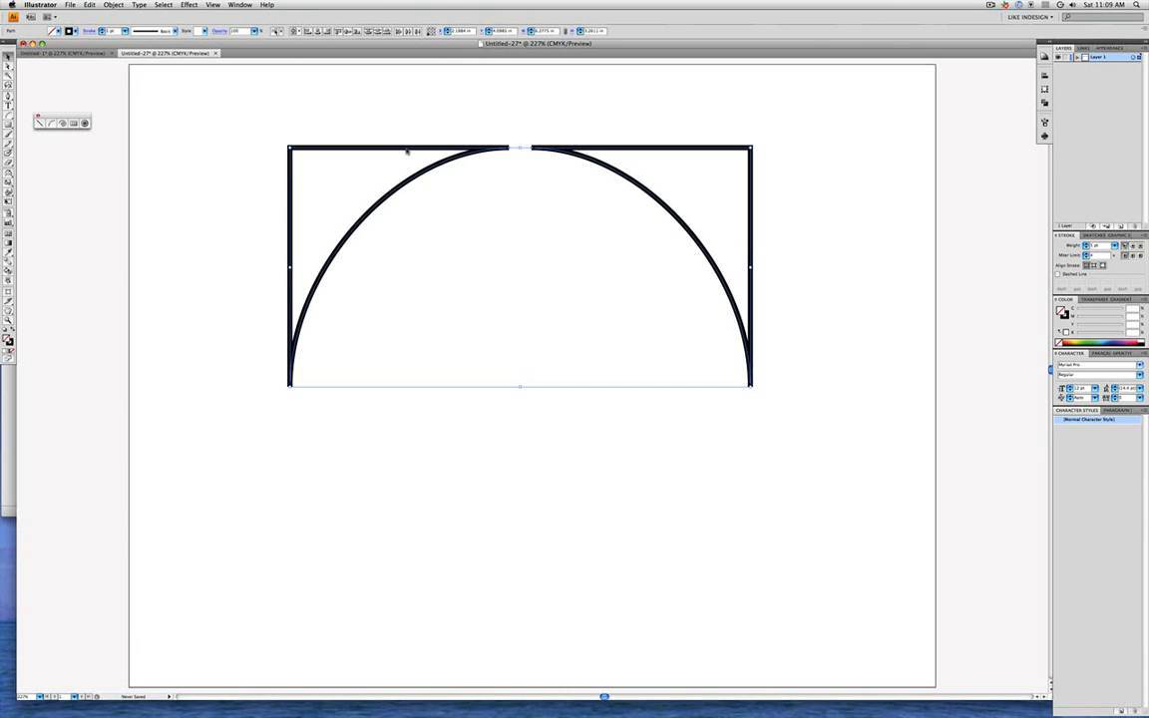
{"action": "left_click_drag", "start_coordinate": [406, 151], "coordinate": [405, 412]}
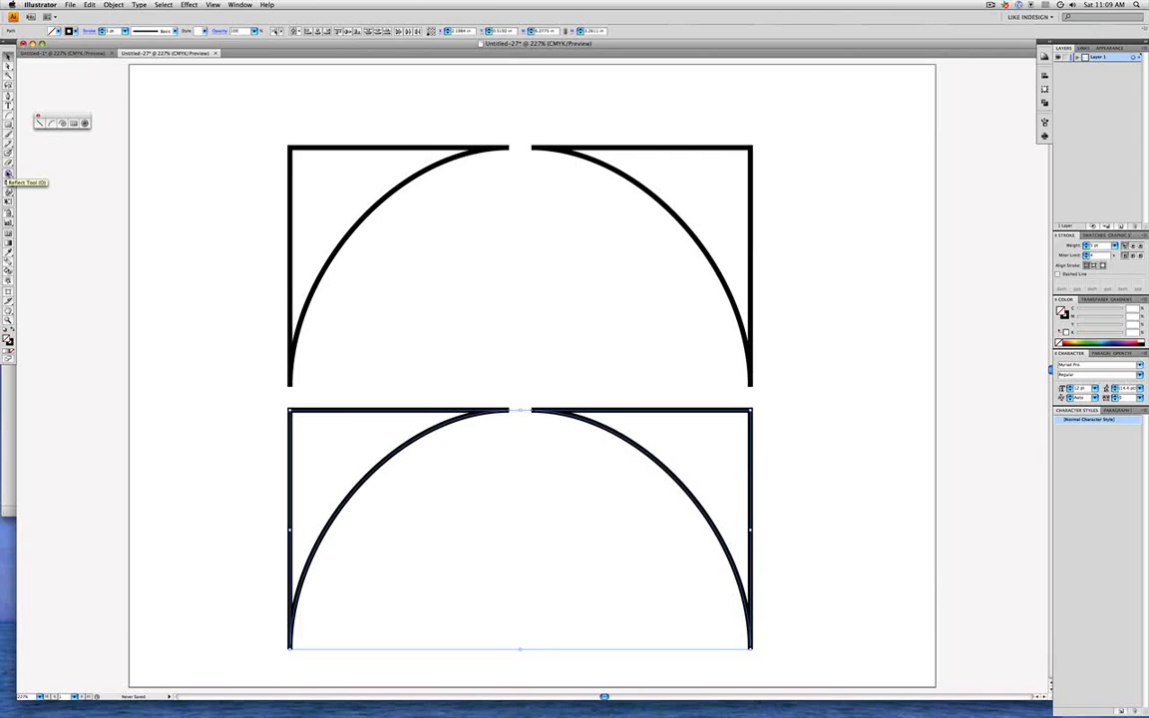
{"action": "double_click", "coordinate": [9, 175]}
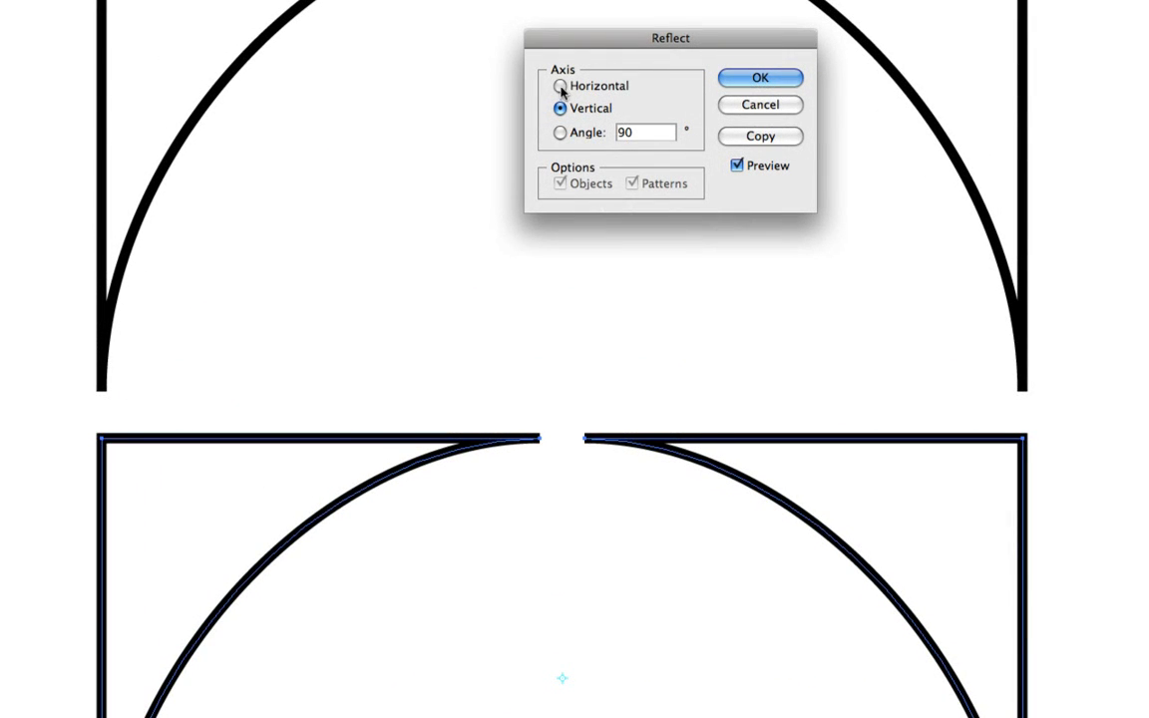
{"action": "left_click", "coordinate": [560, 87]}
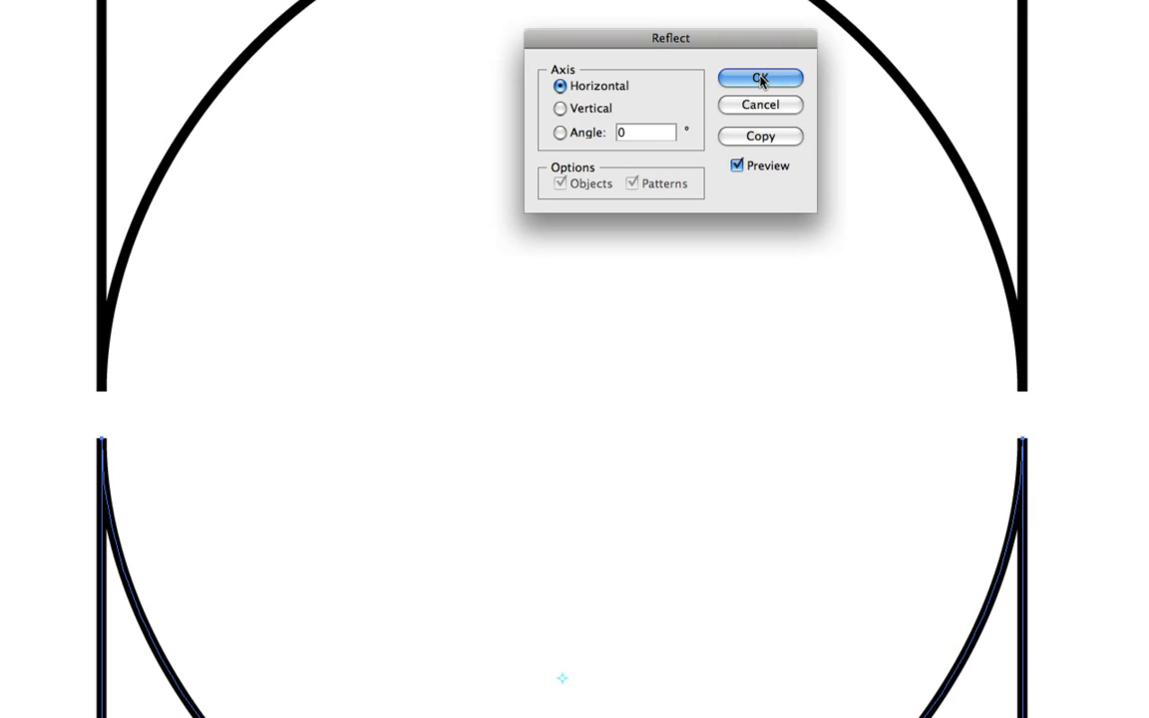
{"action": "left_click", "coordinate": [672, 174]}
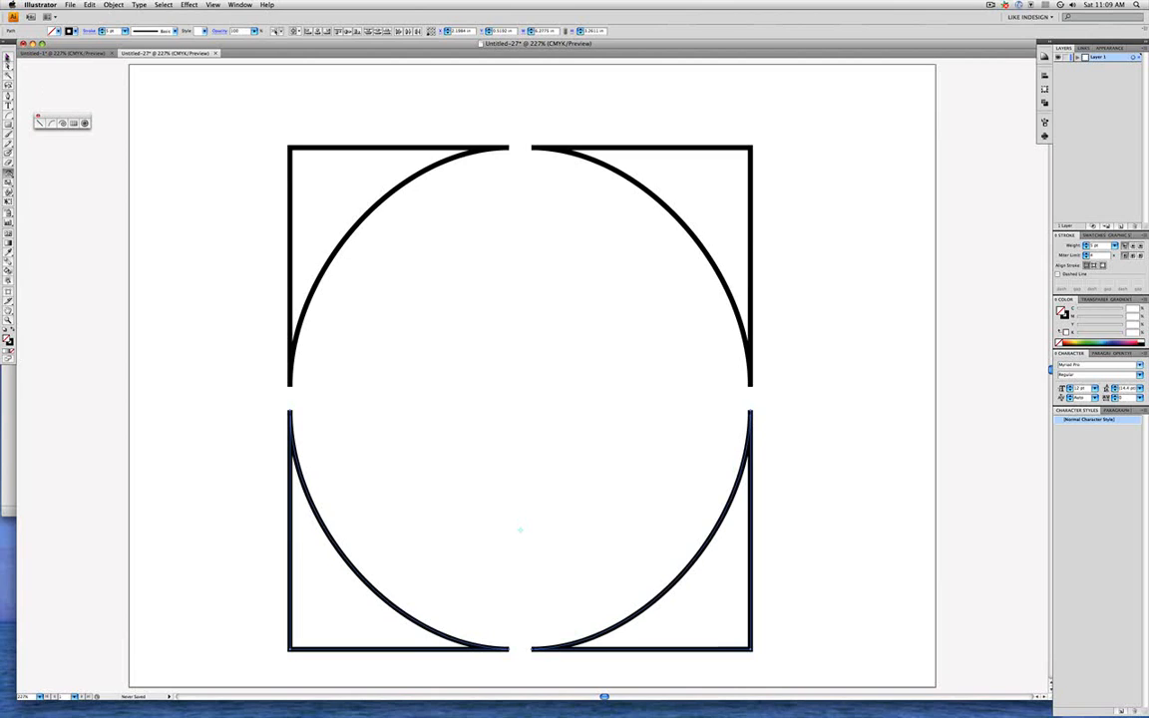
Fill all four closed arcs with the CMYK Cyan swatch, and delete them to clear the artboard.
{"action": "left_click", "coordinate": [8, 58]}
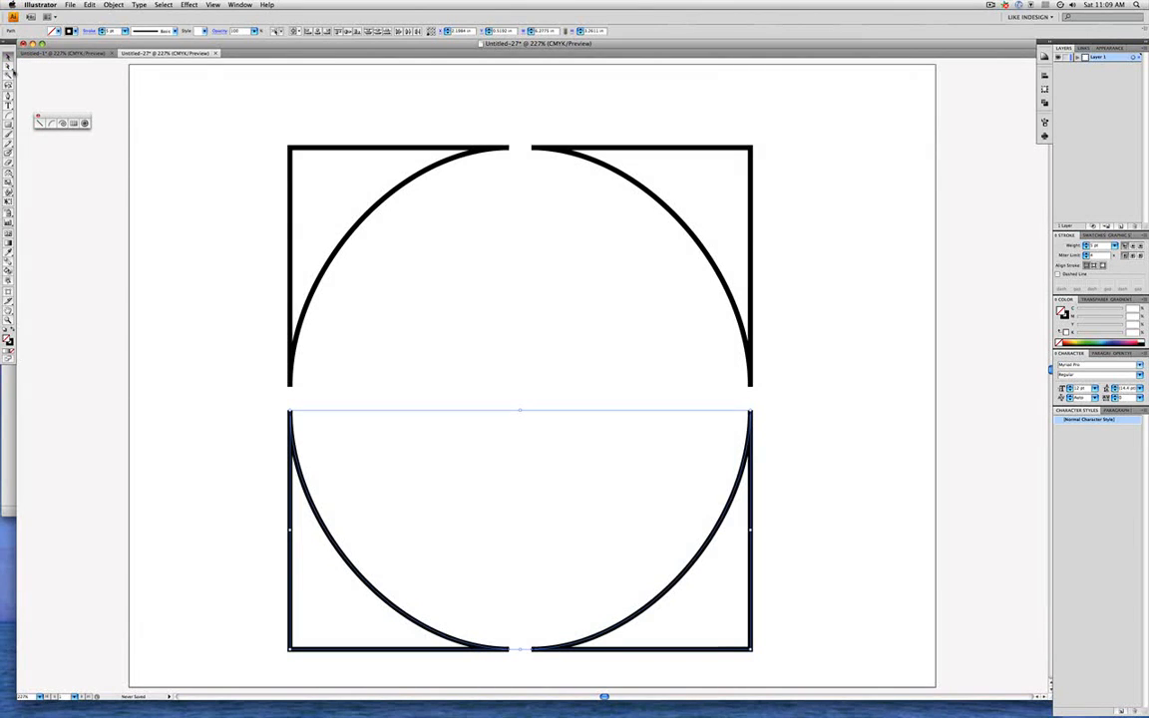
{"action": "left_click_drag", "start_coordinate": [197, 207], "coordinate": [814, 586]}
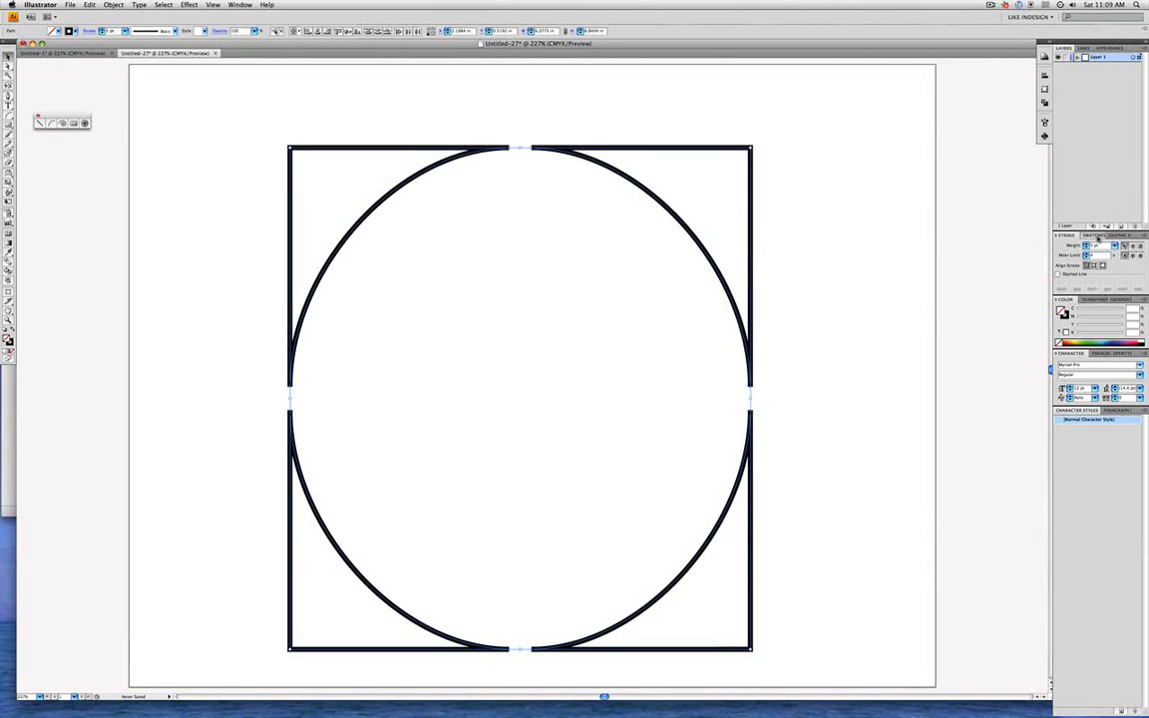
{"action": "left_click", "coordinate": [1097, 234]}
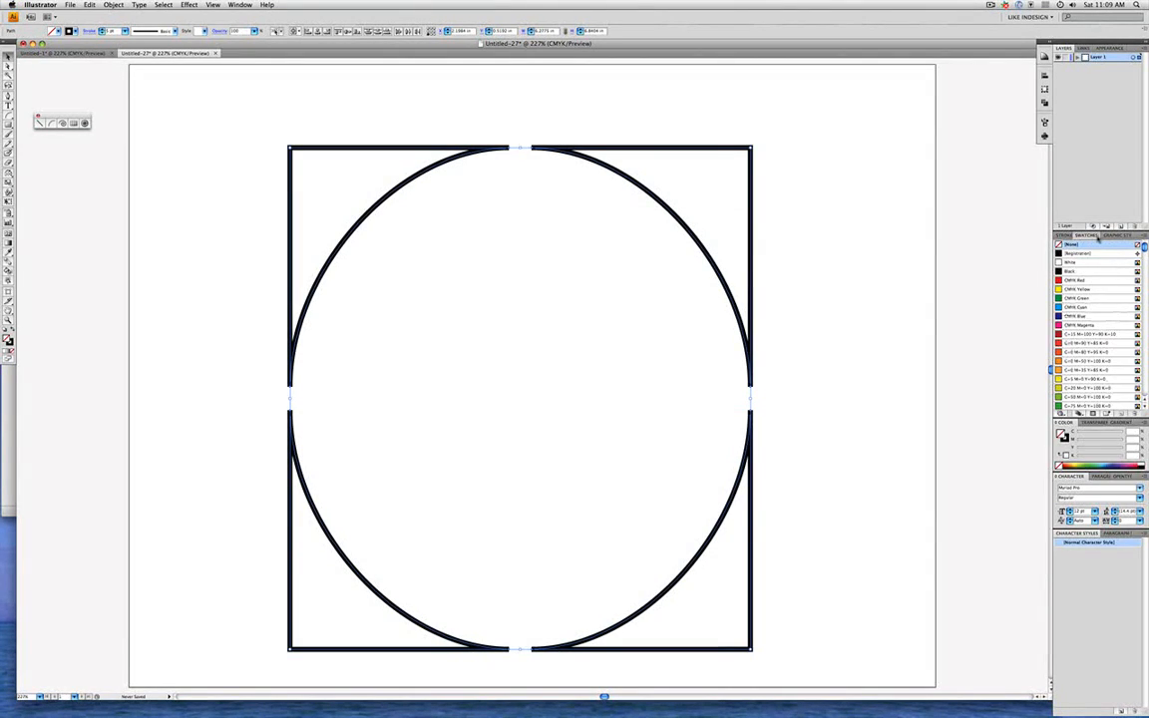
{"action": "left_click", "coordinate": [1084, 310]}
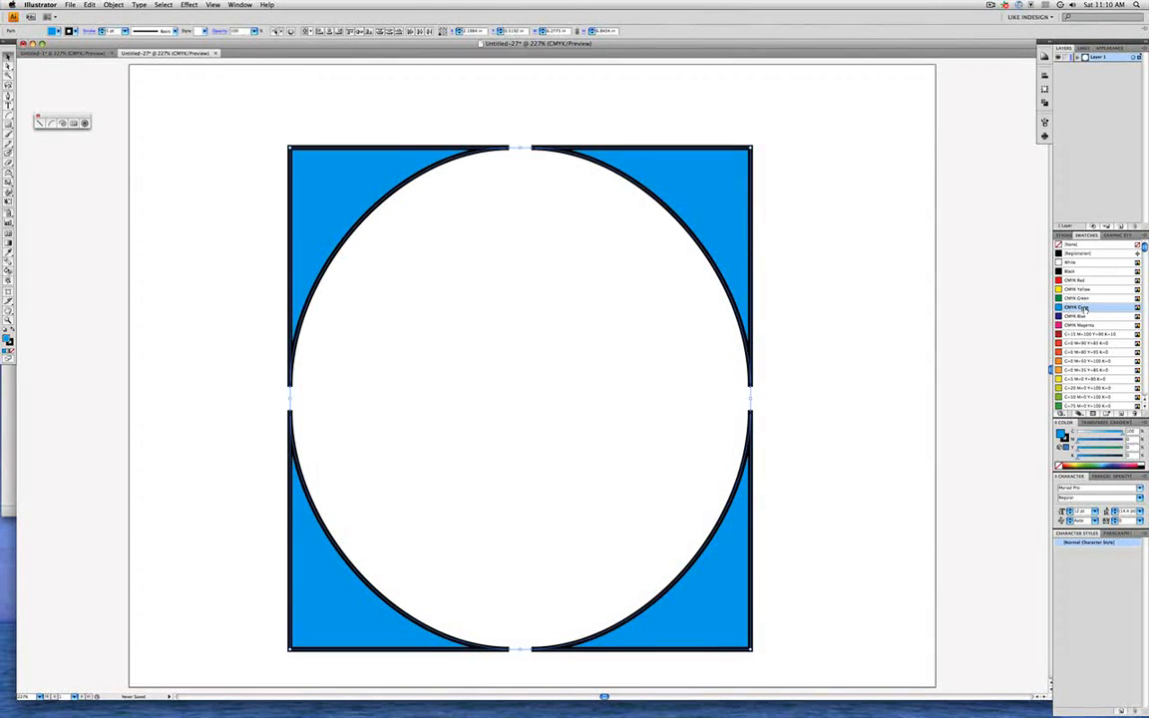
{"action": "key", "text": "Delete"}
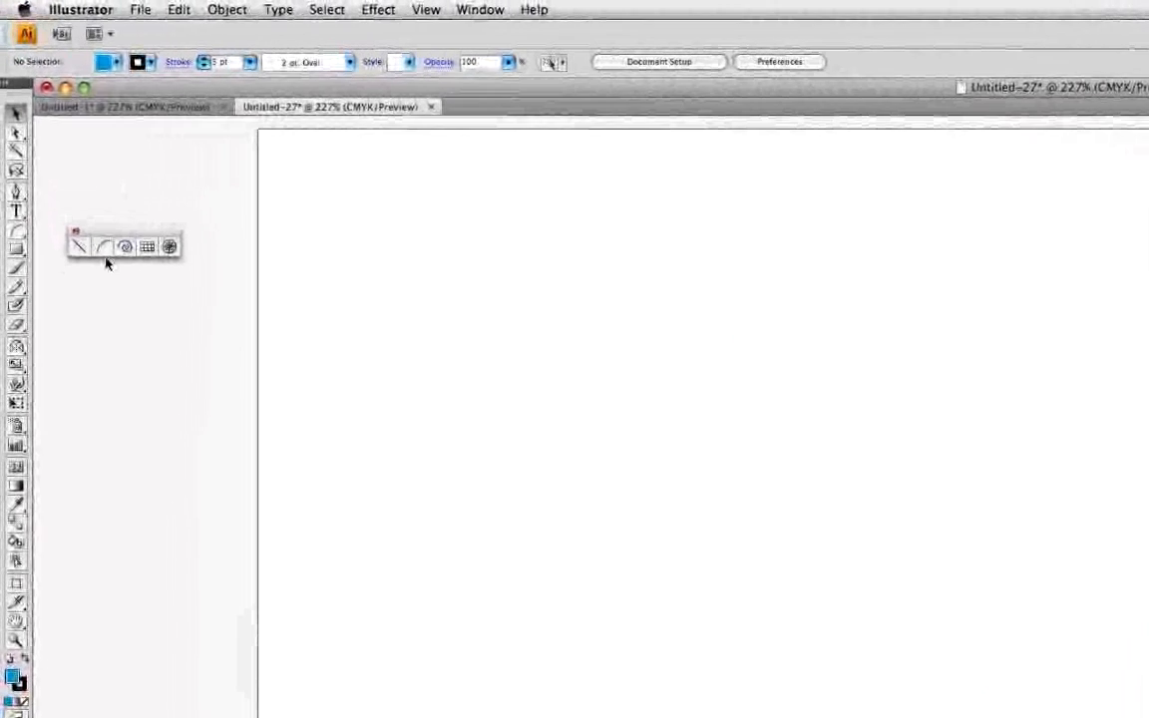
Draw twelve spirals of various sizes and rotations across the artboard with the Spiral tool, and delete them all.
{"action": "left_click", "coordinate": [62, 123]}
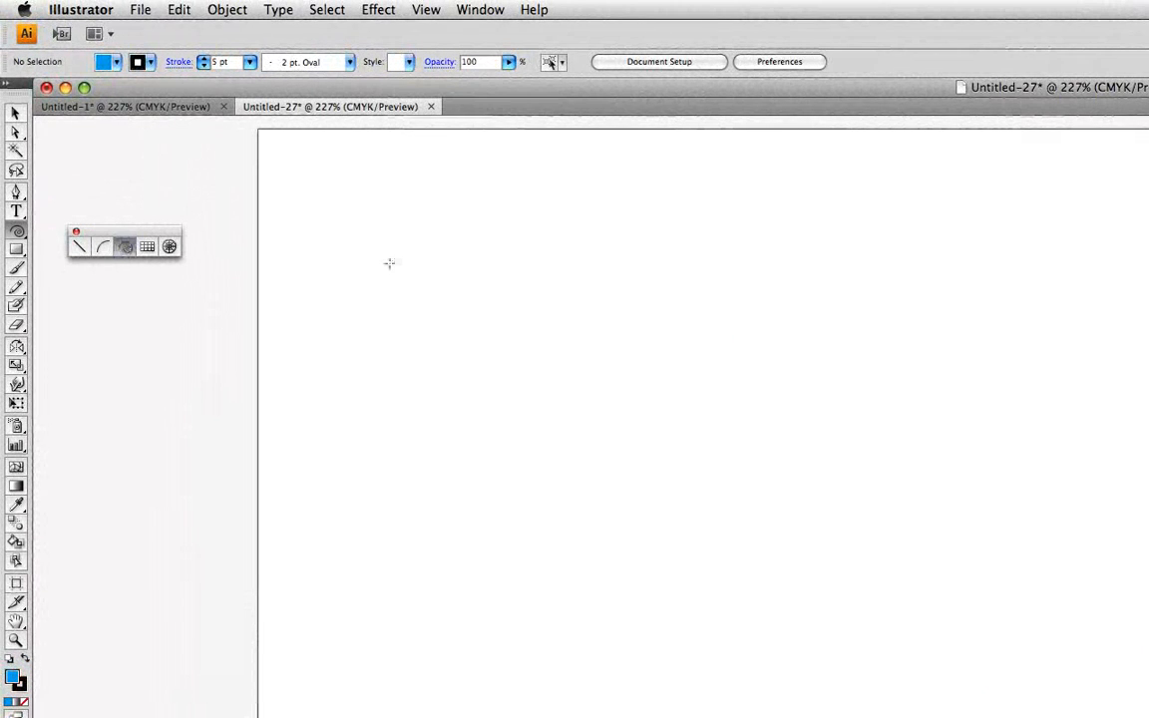
{"action": "left_click_drag", "start_coordinate": [390, 264], "coordinate": [700, 606]}
{"action": "left_click_drag", "start_coordinate": [801, 315], "coordinate": [962, 511]}
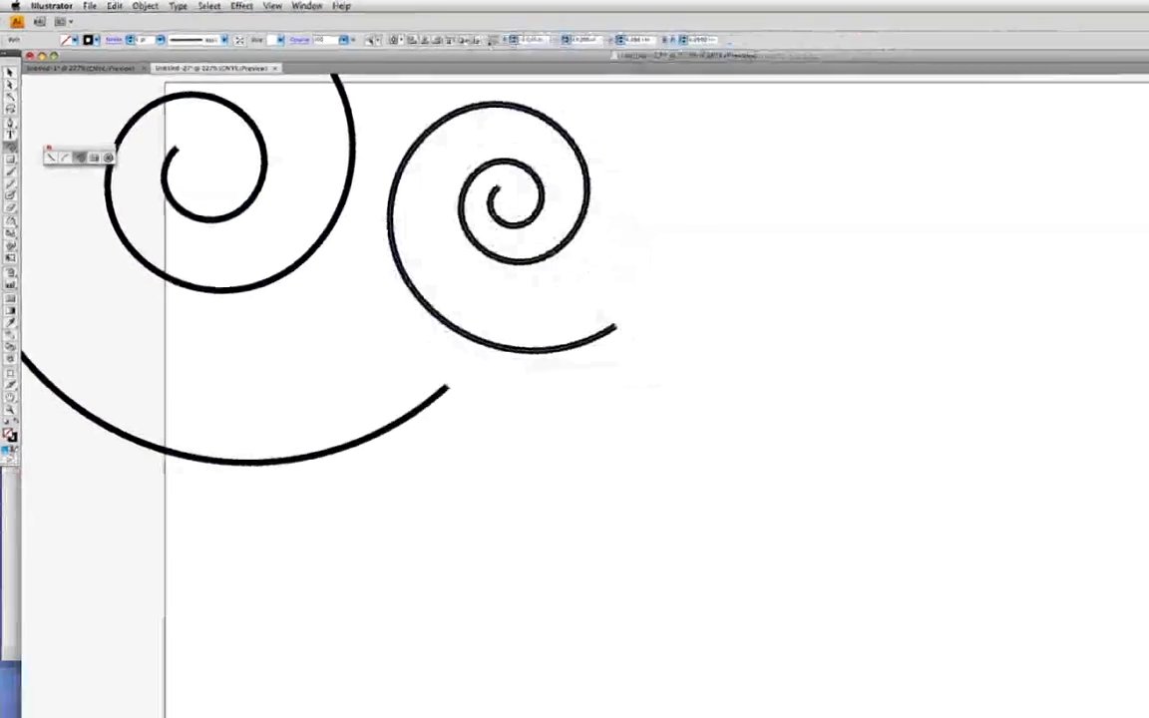
{"action": "mouse_move", "coordinate": [560, 223]}
{"action": "left_mouse_down"}
{"action": "mouse_move", "coordinate": [630, 351]}
{"action": "mouse_move", "coordinate": [630, 387]}
{"action": "left_mouse_up"}
{"action": "left_click_drag", "start_coordinate": [300, 394], "coordinate": [448, 409]}
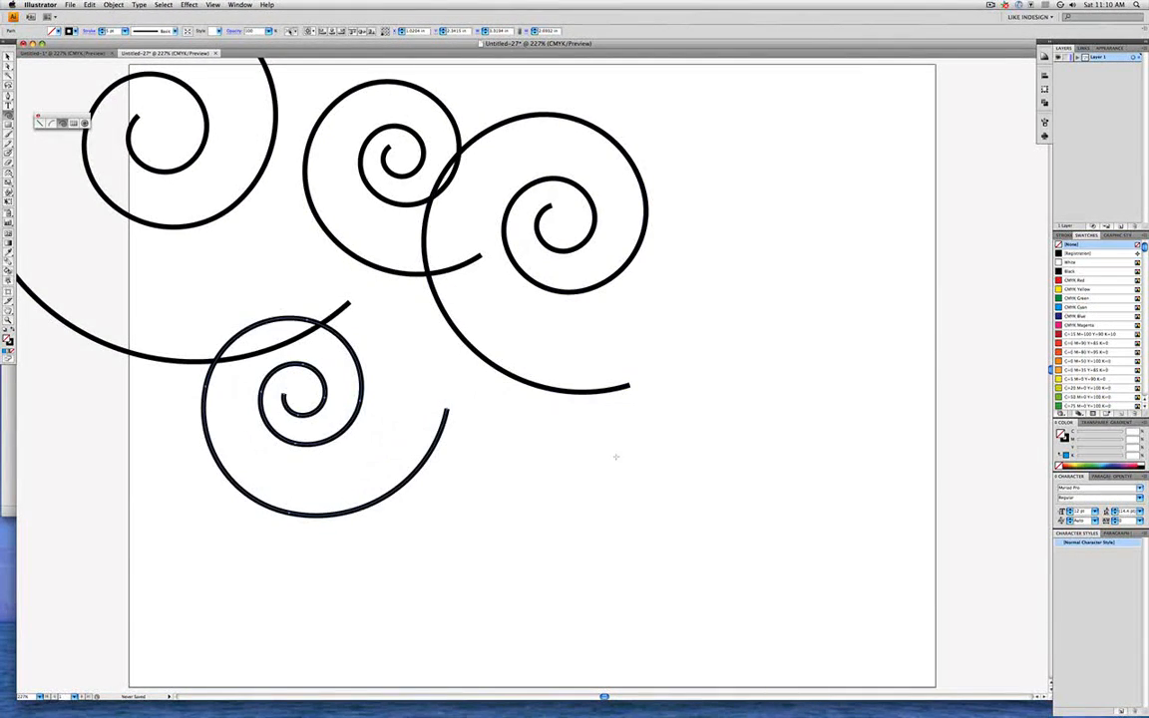
{"action": "left_click_drag", "start_coordinate": [618, 474], "coordinate": [735, 424]}
{"action": "left_click_drag", "start_coordinate": [738, 295], "coordinate": [688, 379]}
{"action": "left_click_drag", "start_coordinate": [583, 373], "coordinate": [738, 391]}
{"action": "left_click_drag", "start_coordinate": [793, 317], "coordinate": [755, 419]}
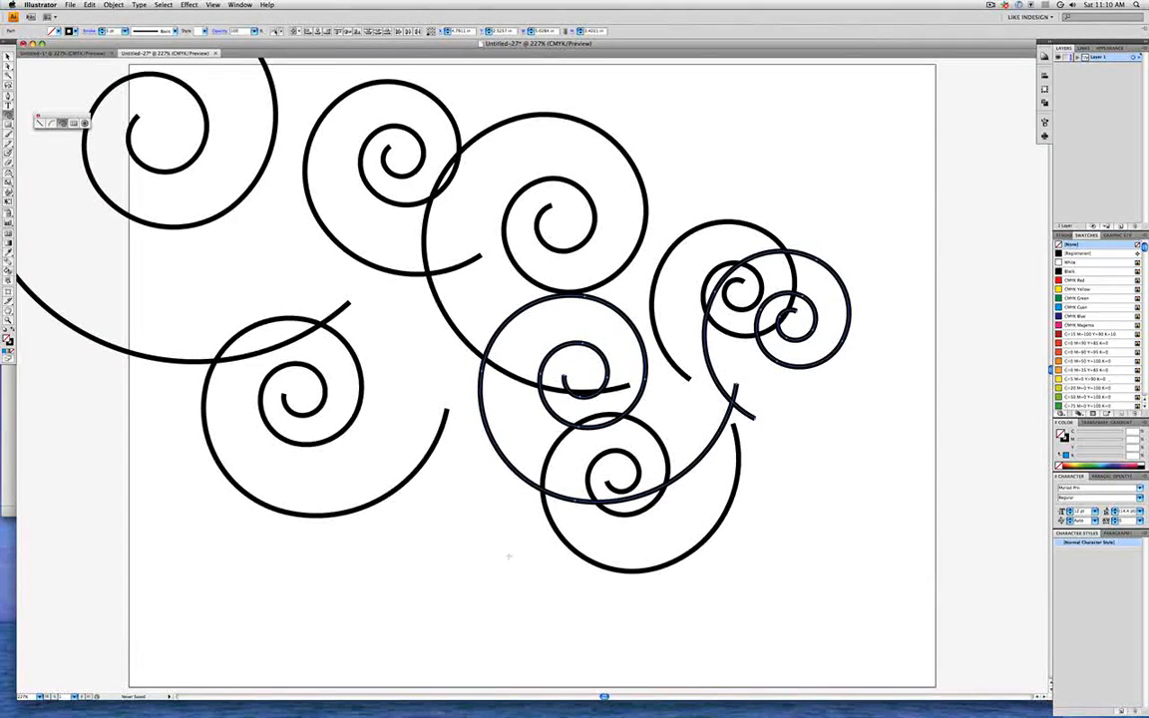
{"action": "left_click_drag", "start_coordinate": [511, 564], "coordinate": [495, 467]}
{"action": "left_click_drag", "start_coordinate": [429, 453], "coordinate": [311, 429]}
{"action": "left_click_drag", "start_coordinate": [197, 591], "coordinate": [242, 511]}
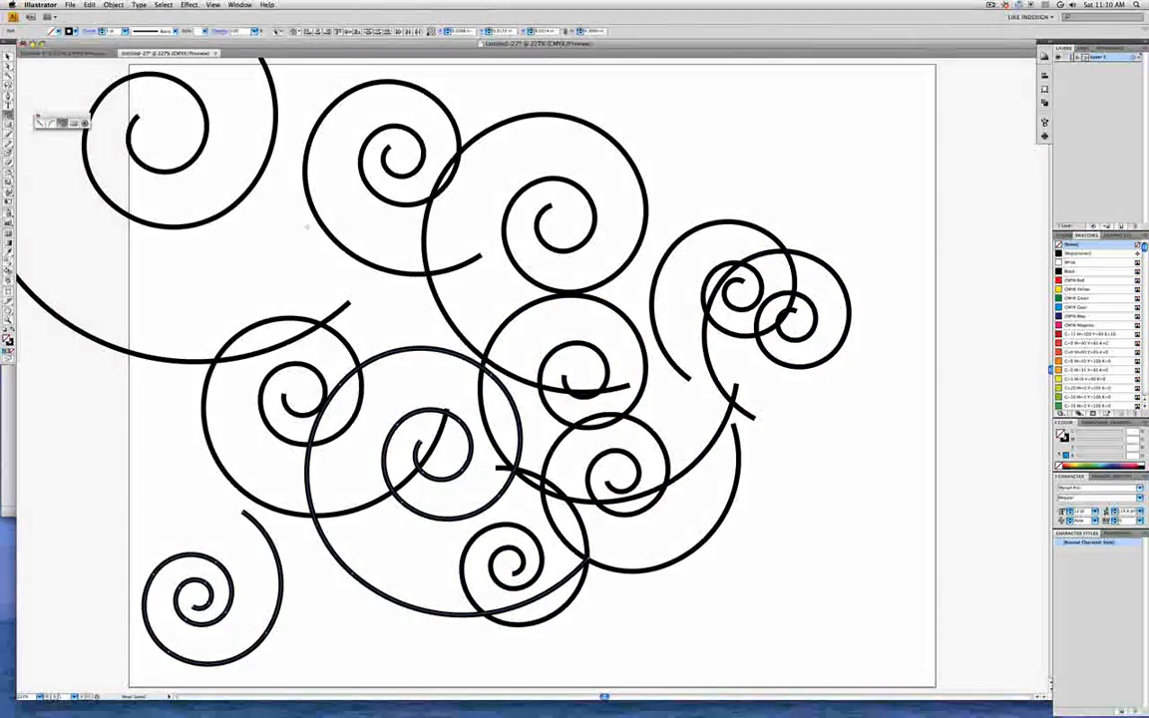
{"action": "left_click_drag", "start_coordinate": [289, 228], "coordinate": [365, 329]}
{"action": "key", "text": "super+a"}
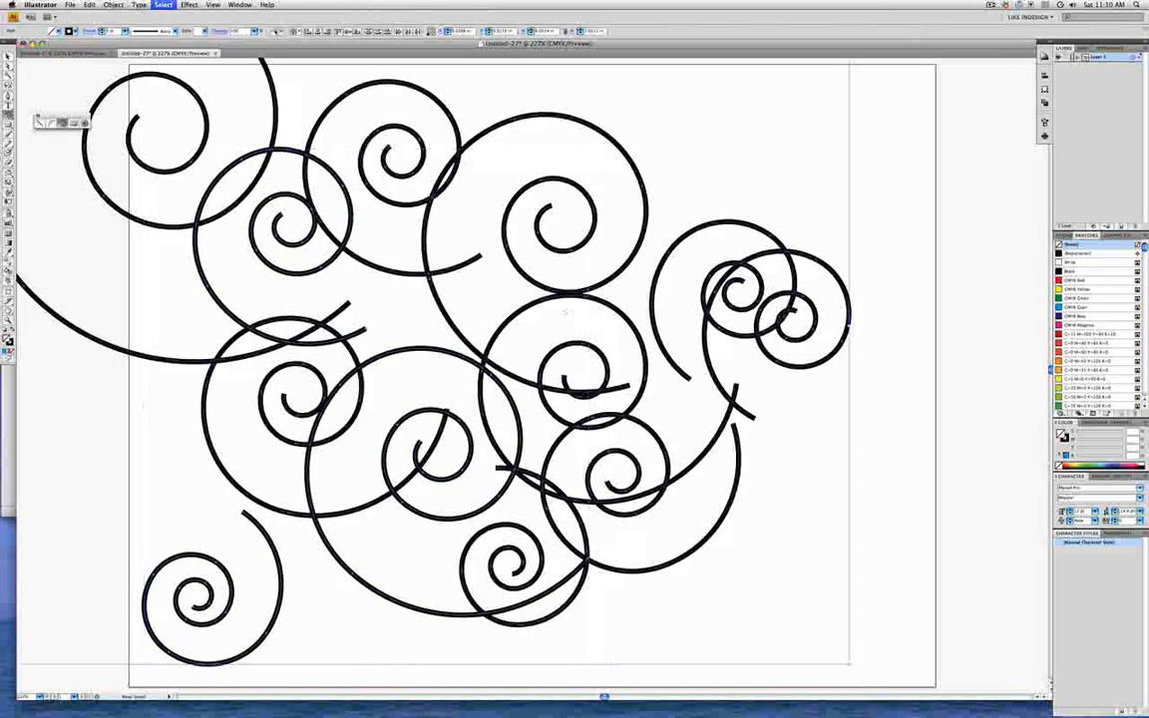
{"action": "key", "text": "Delete"}
Draw three spirals in a row from large to small, and delete all of them.
{"action": "left_click_drag", "start_coordinate": [361, 257], "coordinate": [579, 418]}
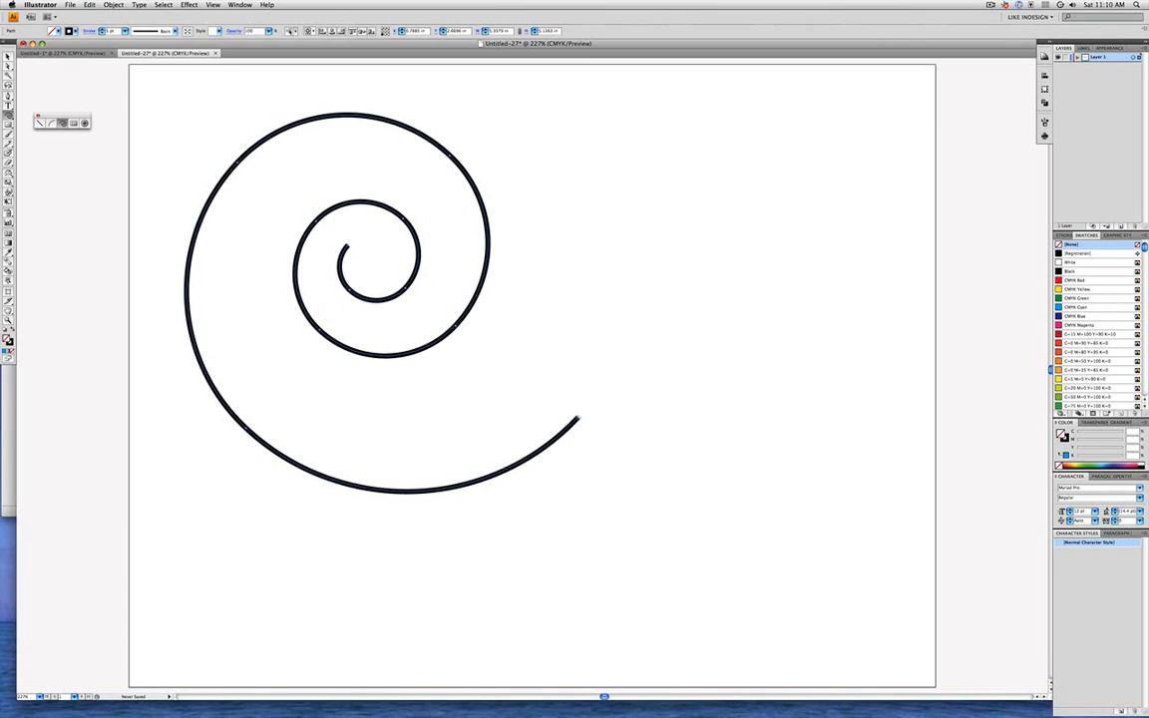
{"action": "left_click_drag", "start_coordinate": [546, 274], "coordinate": [649, 334]}
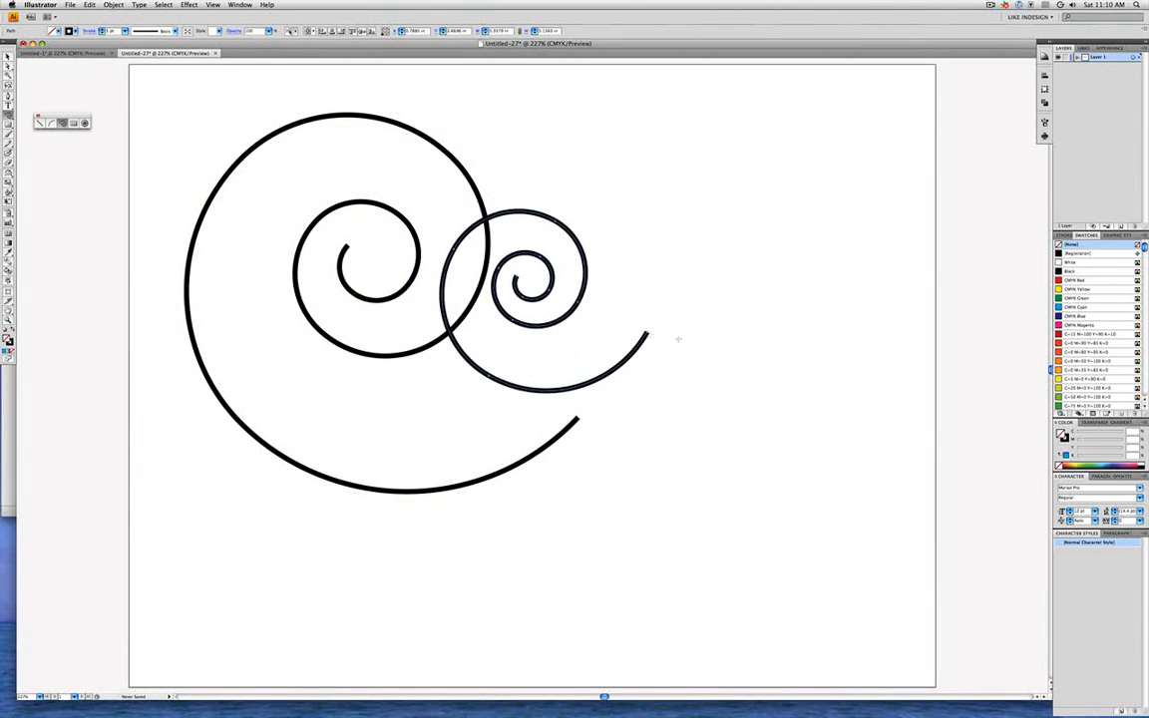
{"action": "left_click_drag", "start_coordinate": [706, 300], "coordinate": [777, 349]}
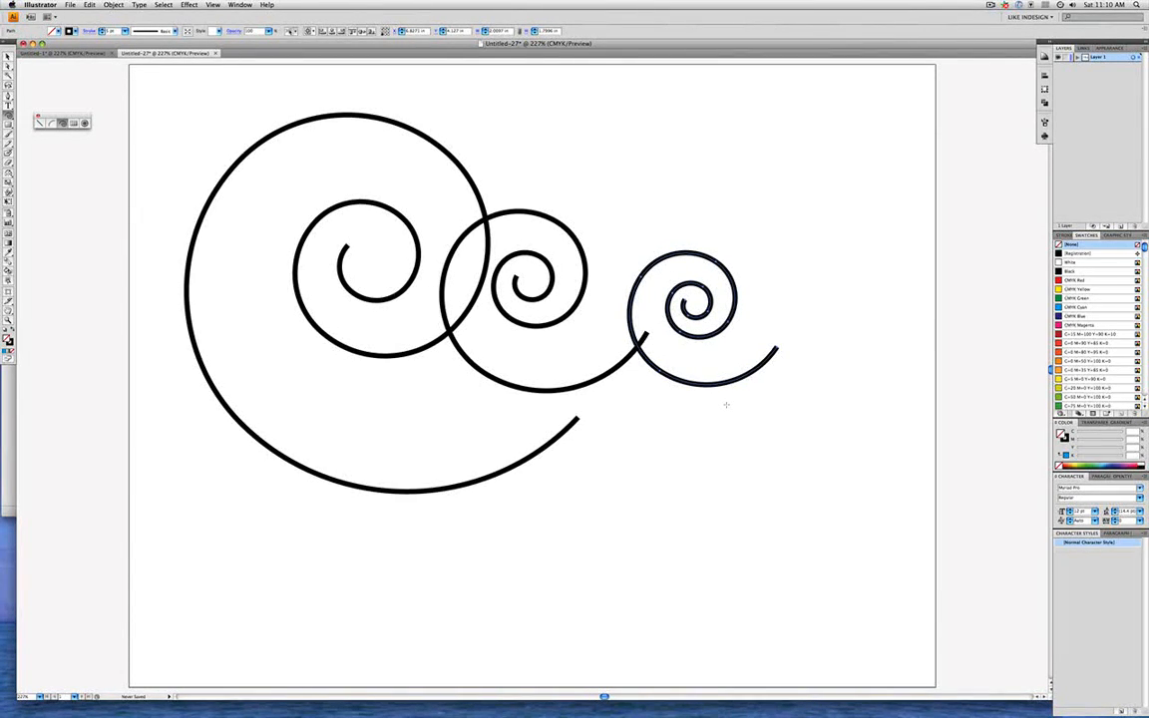
{"action": "key", "text": "super+a"}
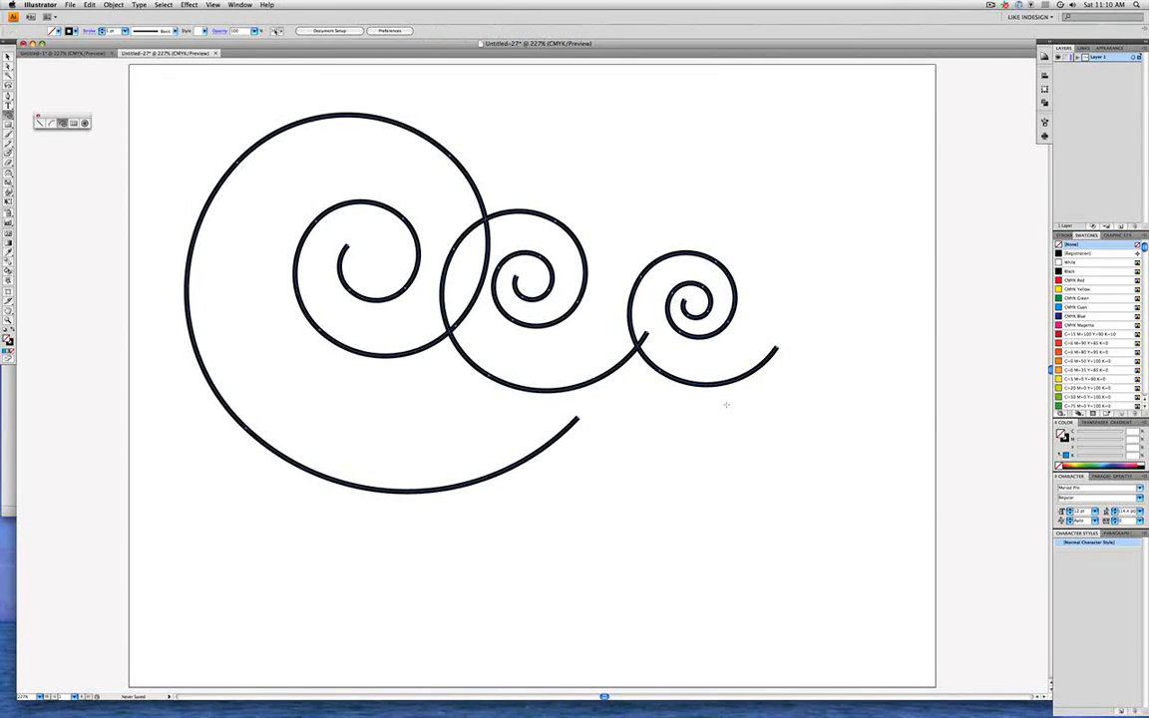
{"action": "key", "text": "Delete"}
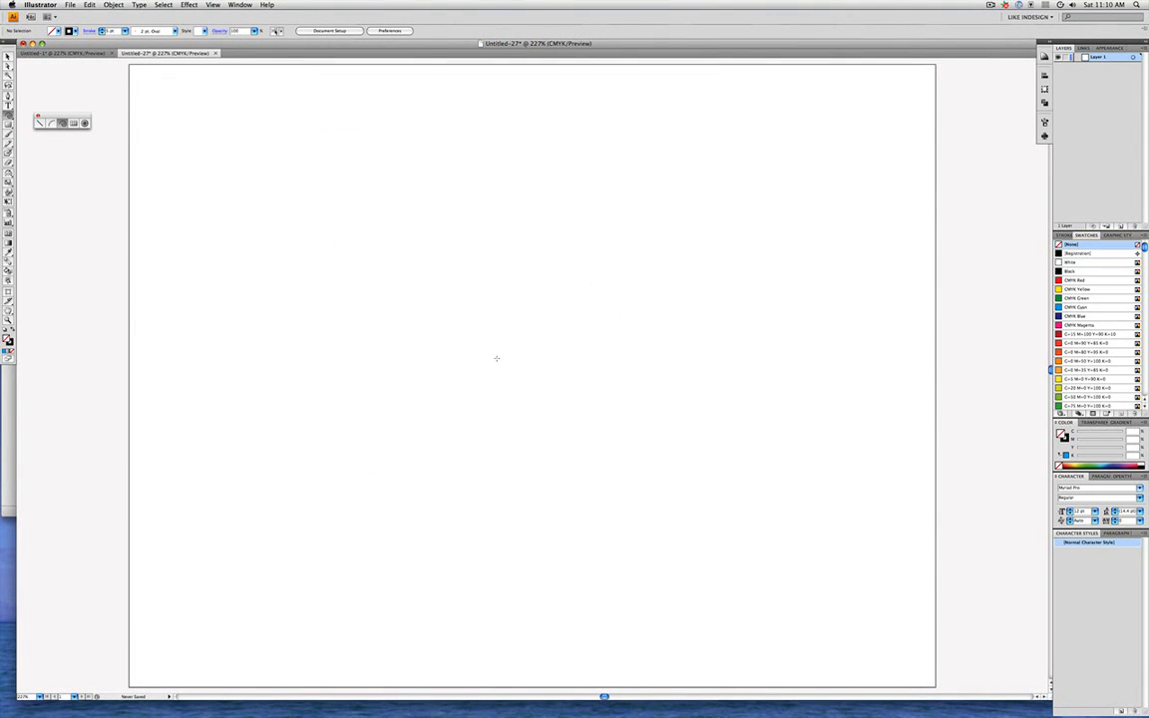
Create a spiral near the artboard's centre through the Spiral options, with a decay of 60%.
{"action": "left_click", "coordinate": [496, 358]}
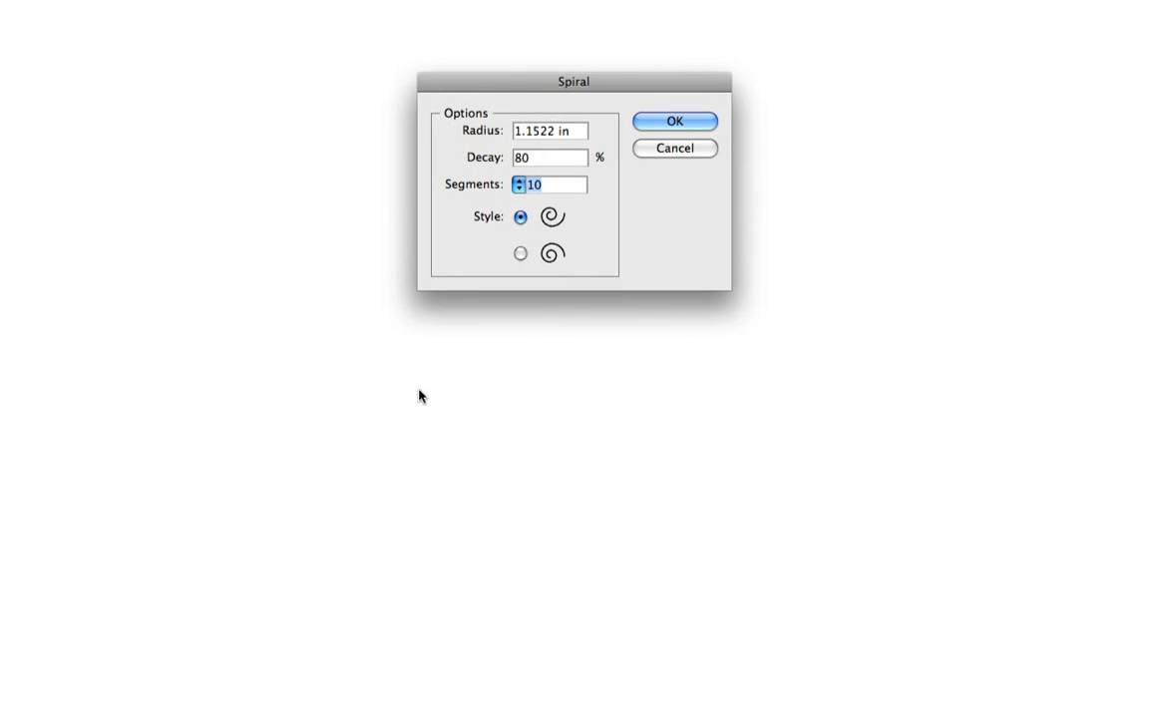
{"action": "left_click", "coordinate": [539, 156]}
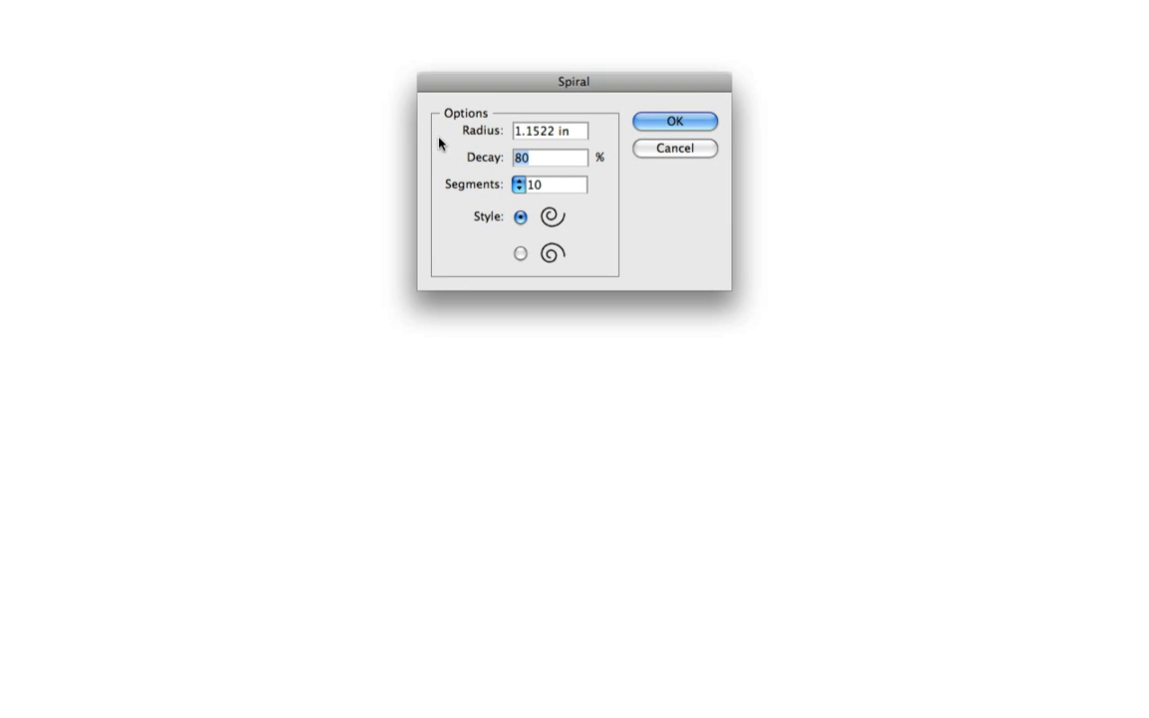
{"action": "type", "text": "60"}
{"action": "left_click", "coordinate": [680, 128]}
Draw six more spirals of various sizes around the existing 60% decay spiral, and delete all the artwork.
{"action": "left_click_drag", "start_coordinate": [319, 215], "coordinate": [436, 281]}
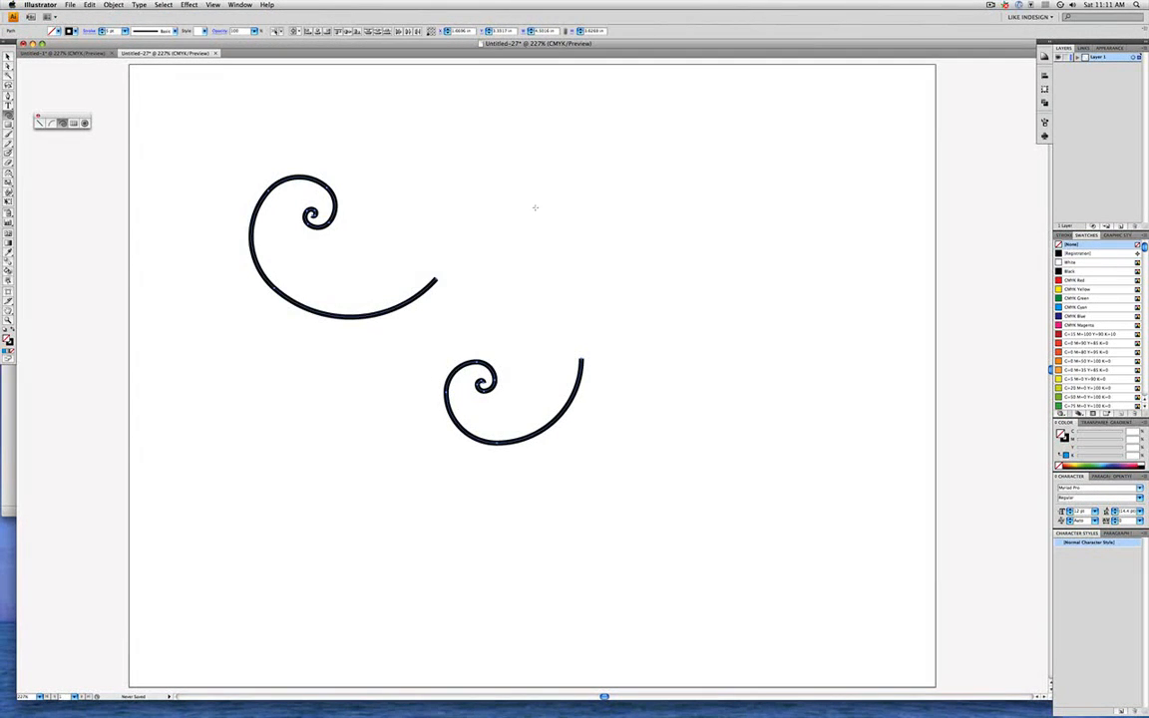
{"action": "left_click_drag", "start_coordinate": [531, 202], "coordinate": [620, 245]}
{"action": "left_click_drag", "start_coordinate": [688, 217], "coordinate": [787, 295]}
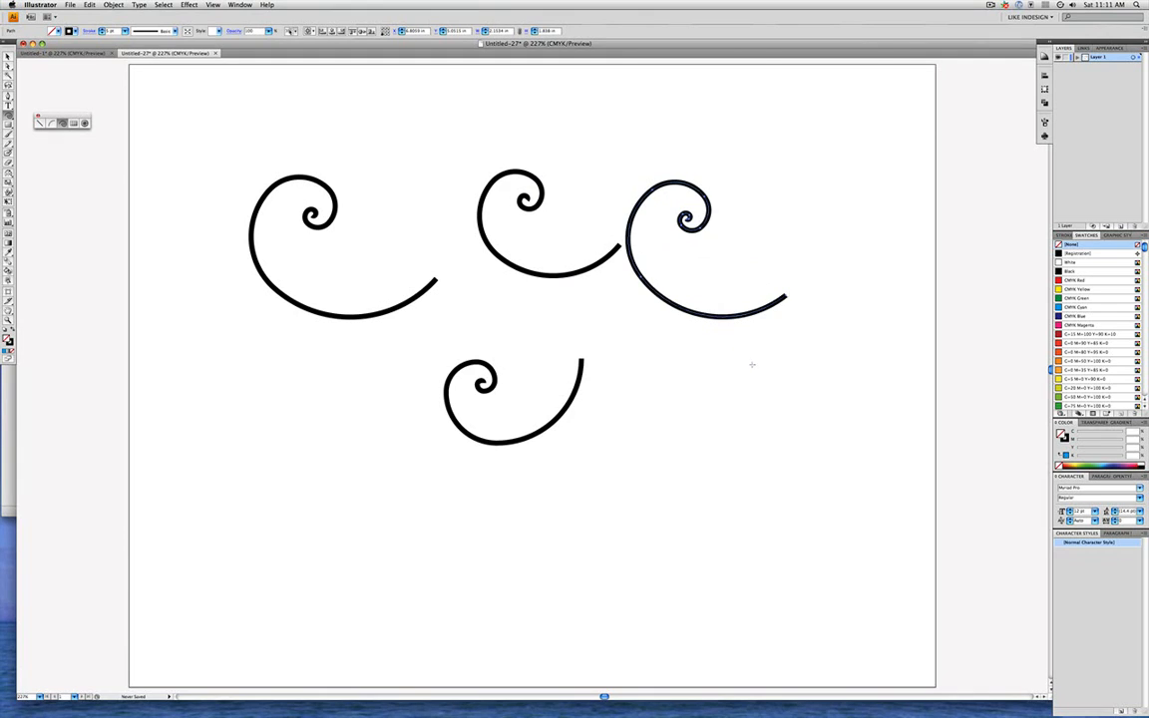
{"action": "left_click_drag", "start_coordinate": [729, 344], "coordinate": [771, 435]}
{"action": "left_click_drag", "start_coordinate": [233, 410], "coordinate": [330, 494]}
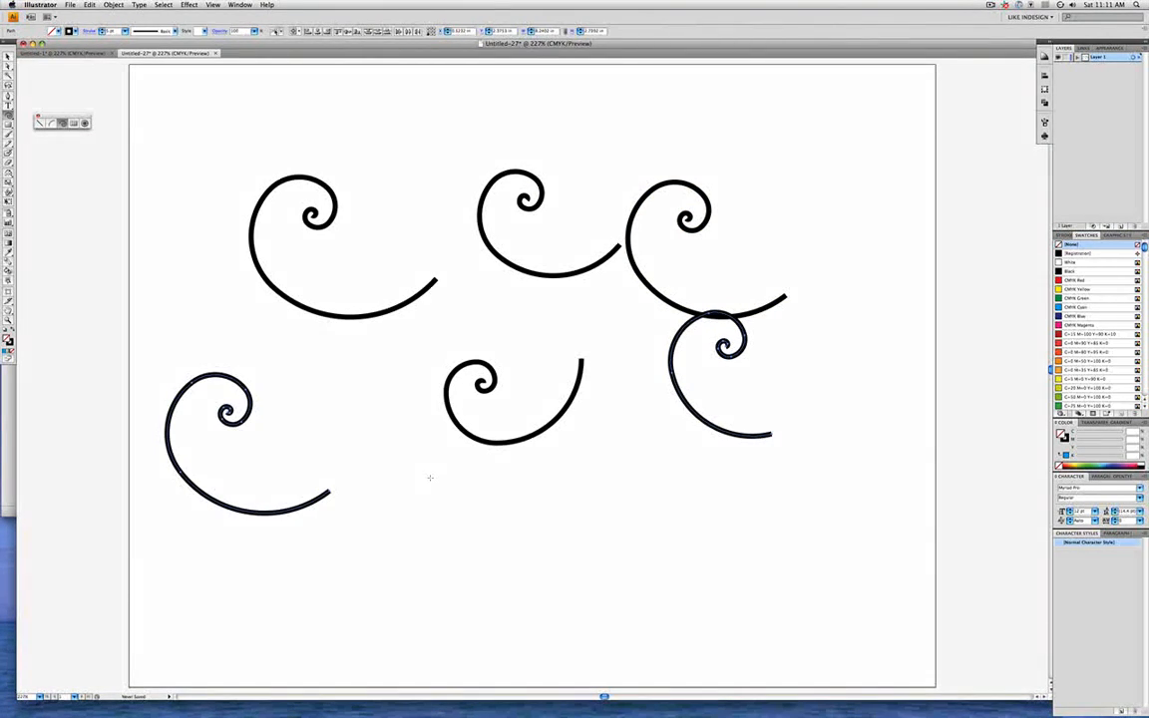
{"action": "left_click_drag", "start_coordinate": [397, 505], "coordinate": [546, 521]}
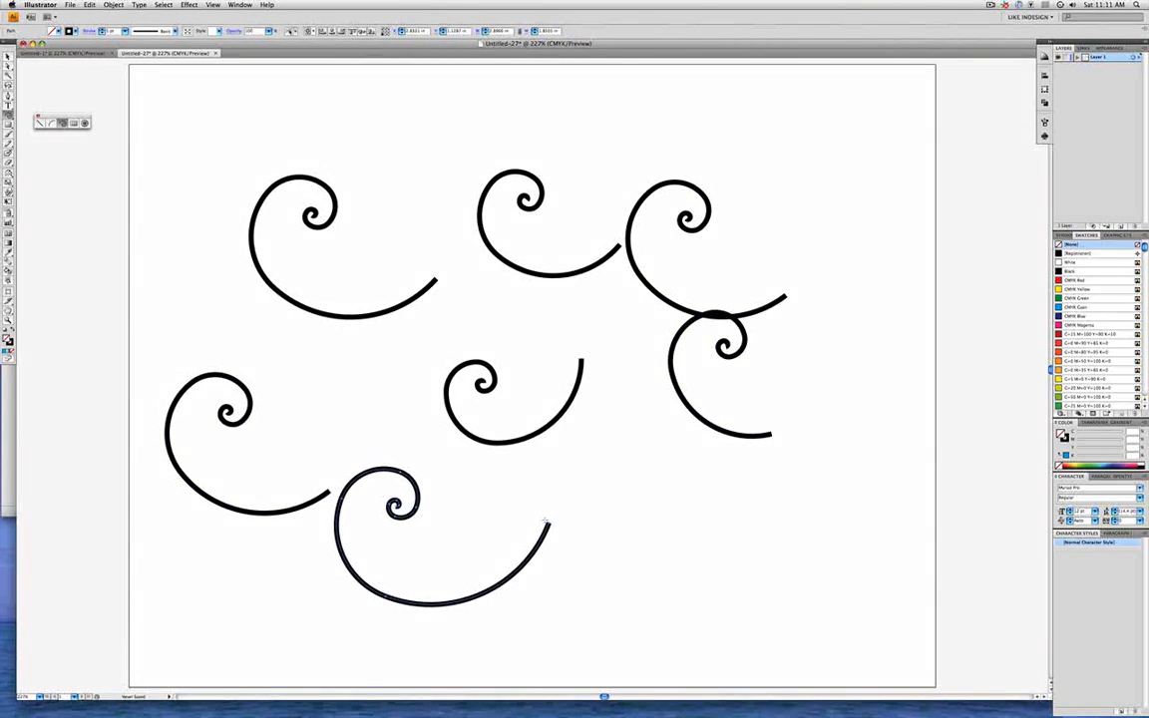
{"action": "key", "text": "super+a"}
{"action": "key", "text": "Delete"}
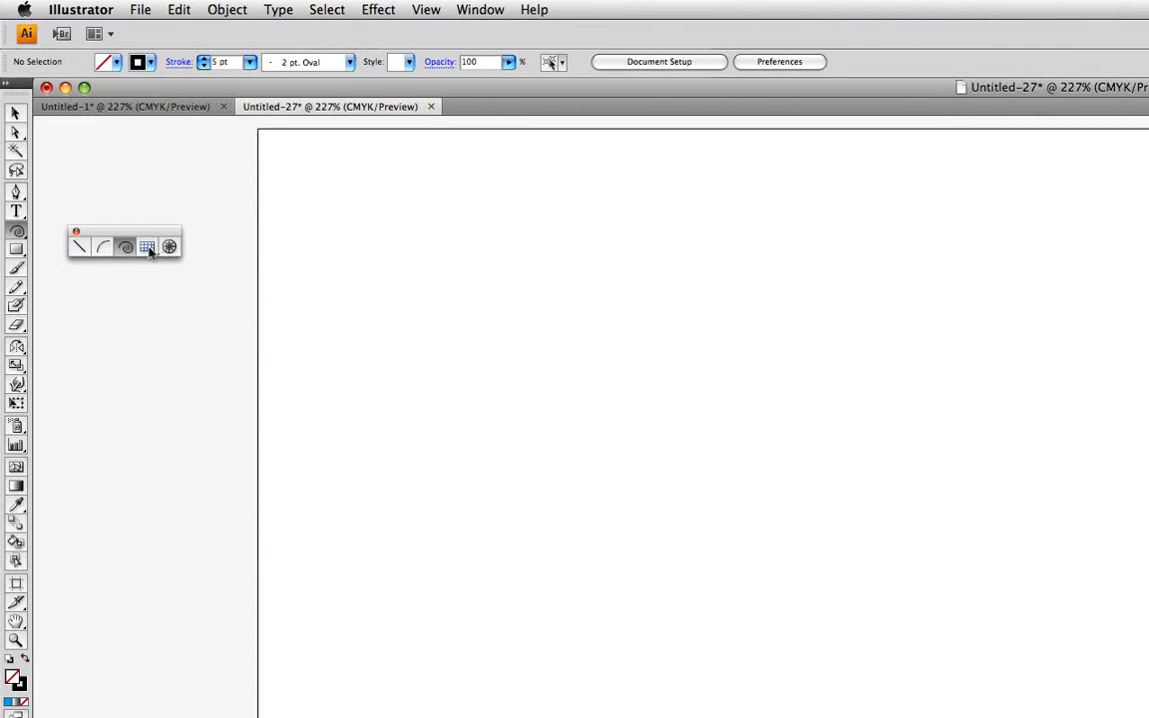
Draw eight grids of various sizes and proportions with the Rectangular Grid tool, and delete them all.
{"action": "left_click", "coordinate": [146, 247]}
{"action": "left_click_drag", "start_coordinate": [602, 338], "coordinate": [1099, 717]}
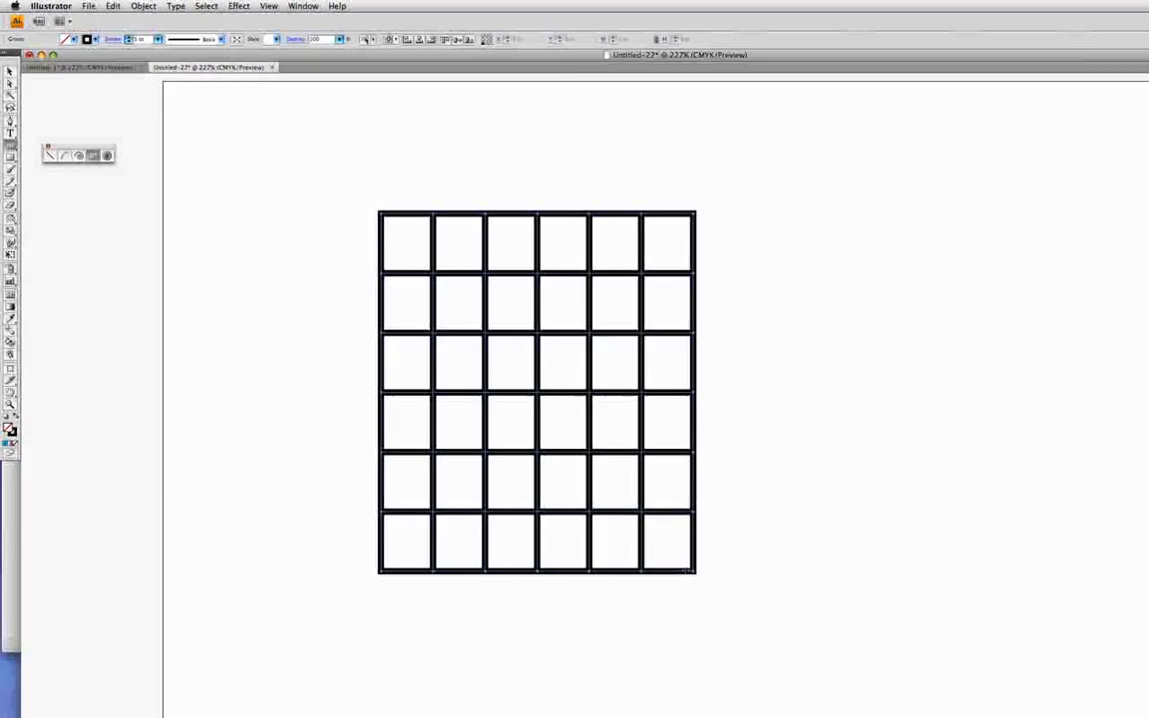
{"action": "left_click_drag", "start_coordinate": [1148, 555], "coordinate": [1148, 717]}
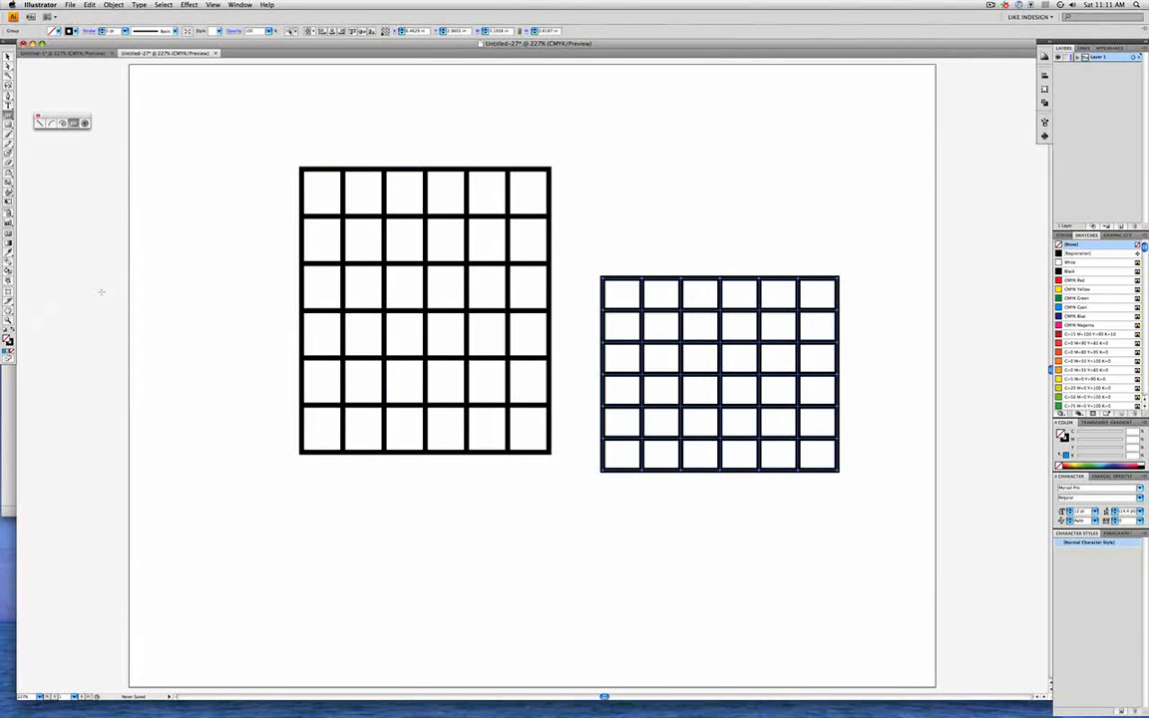
{"action": "left_click_drag", "start_coordinate": [100, 291], "coordinate": [230, 439]}
{"action": "left_click_drag", "start_coordinate": [329, 540], "coordinate": [766, 659]}
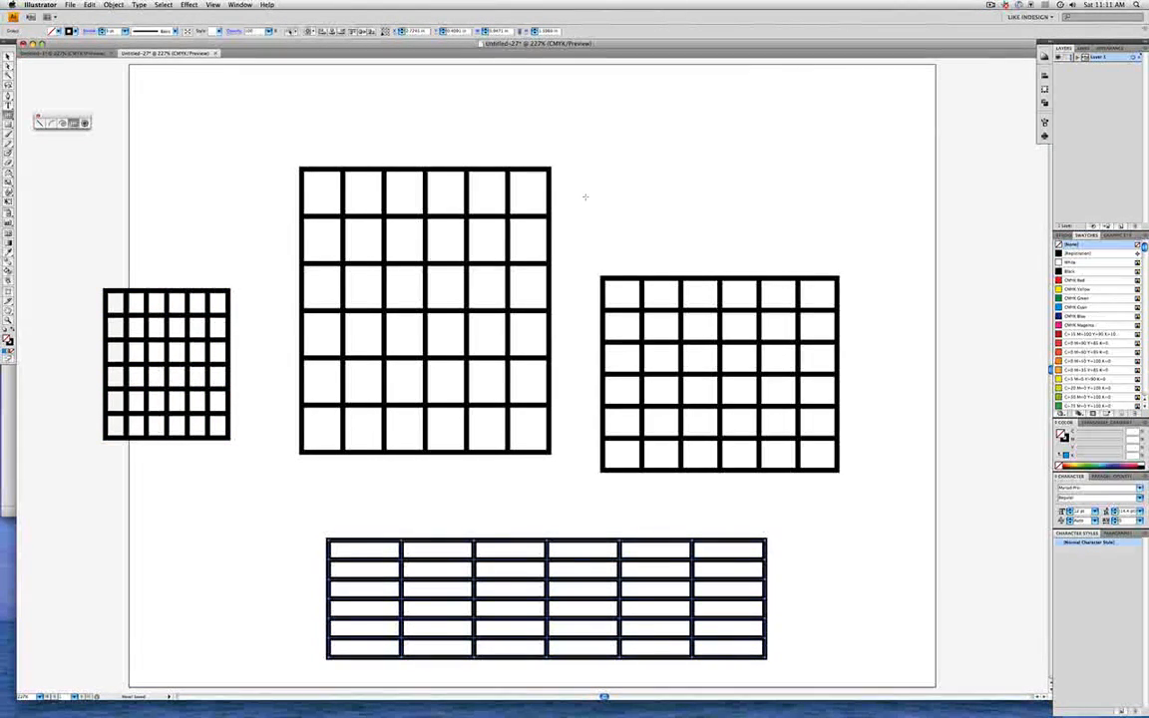
{"action": "left_click_drag", "start_coordinate": [584, 195], "coordinate": [775, 241]}
{"action": "left_click_drag", "start_coordinate": [338, 100], "coordinate": [542, 162]}
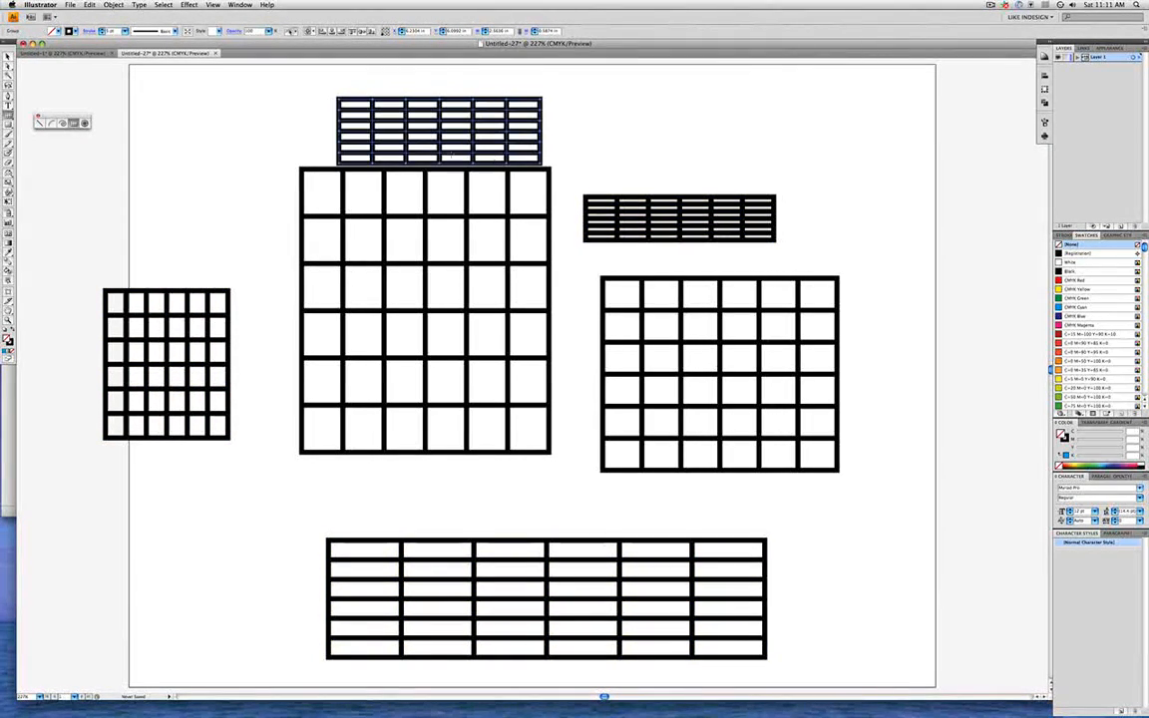
{"action": "left_click_drag", "start_coordinate": [157, 140], "coordinate": [262, 217]}
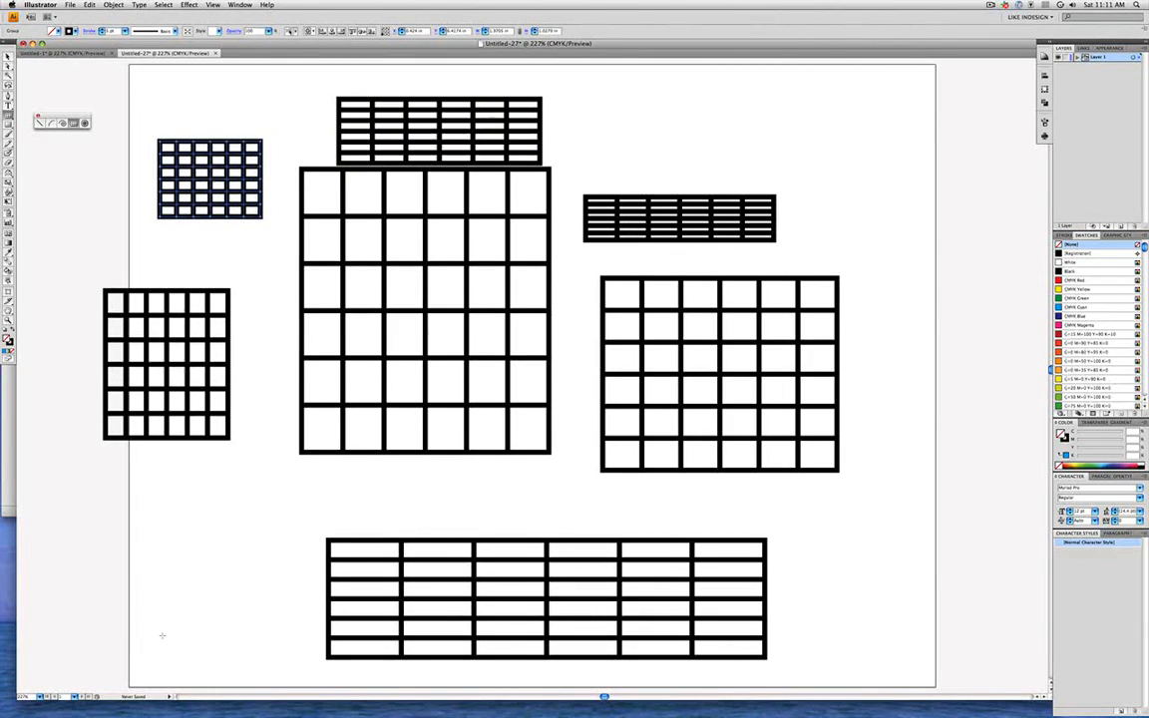
{"action": "left_click_drag", "start_coordinate": [158, 495], "coordinate": [231, 573]}
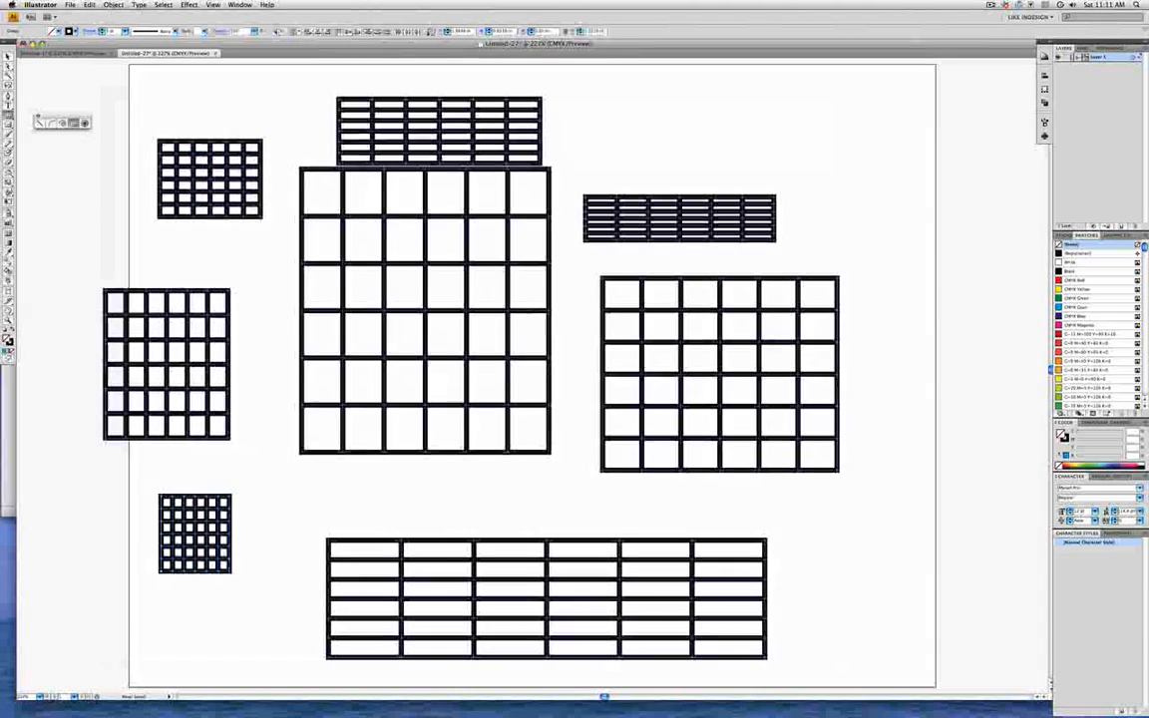
{"action": "key", "text": "super+a"}
{"action": "key", "text": "Delete"}
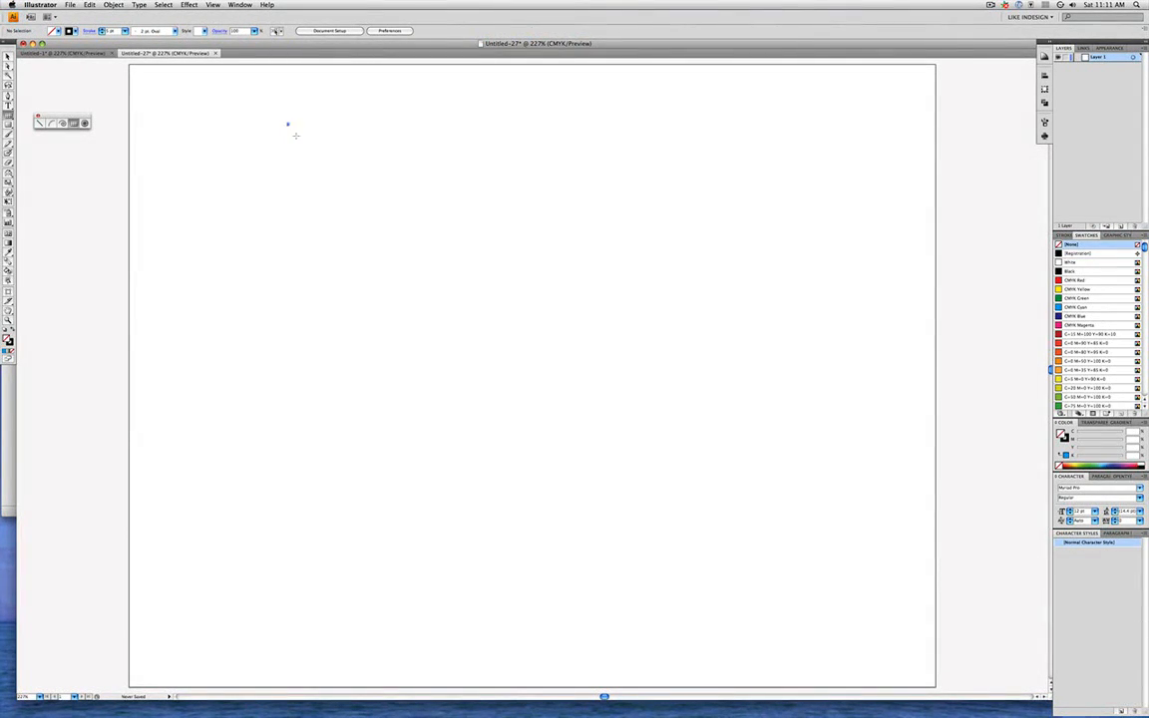
Draw one large rectangular grid about 6.17 by 5.39 in on the artboard, and delete it.
{"action": "left_click_drag", "start_coordinate": [288, 123], "coordinate": [741, 518]}
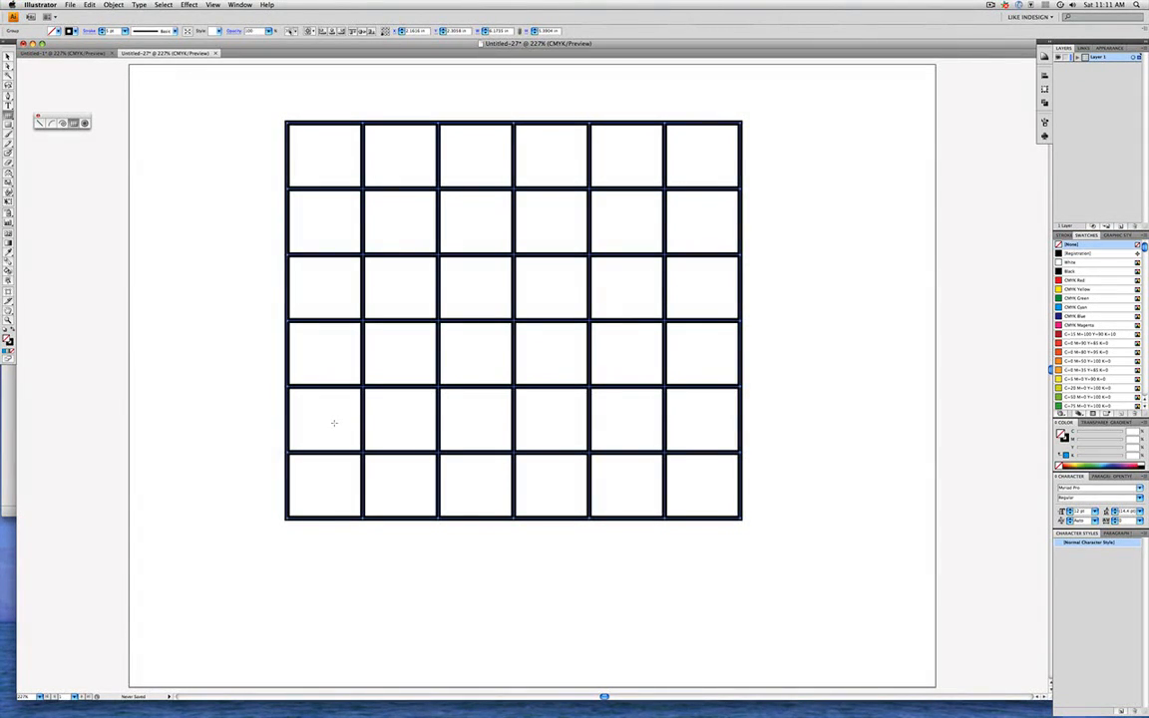
{"action": "key", "text": "Delete"}
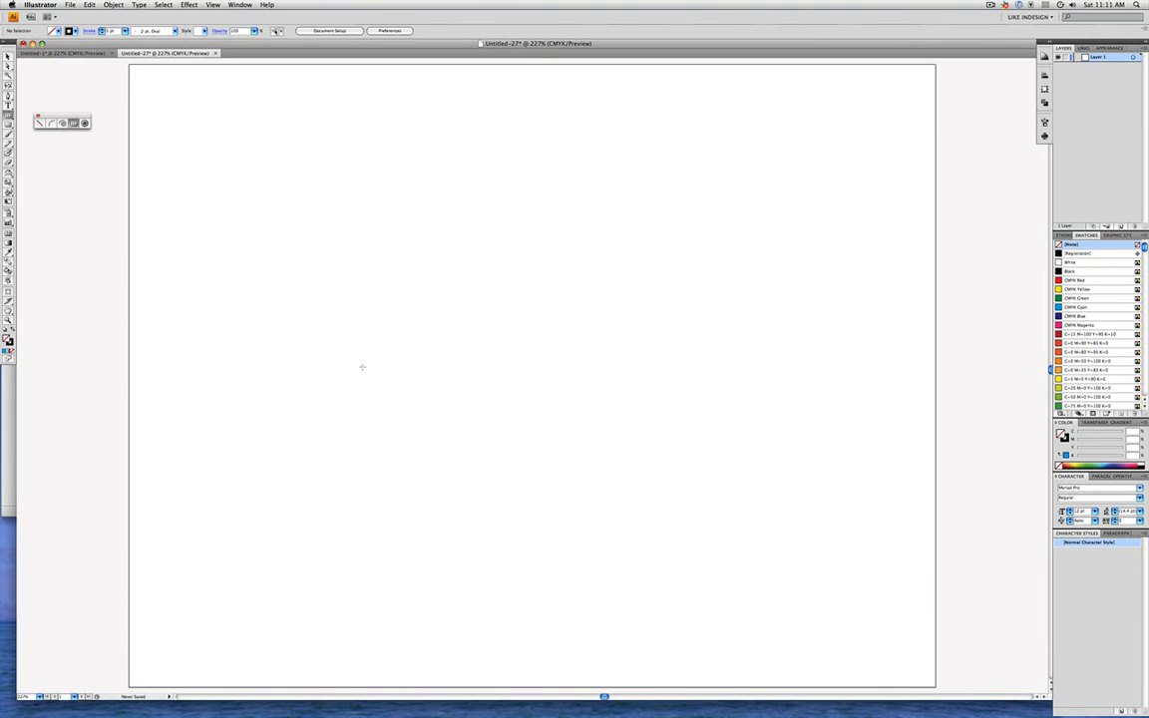
Create a rectangular grid through the tool's options with 7 horizontal and 7 vertical dividers, keeping the 6.17 by 5.39 in size.
{"action": "left_click", "coordinate": [362, 367]}
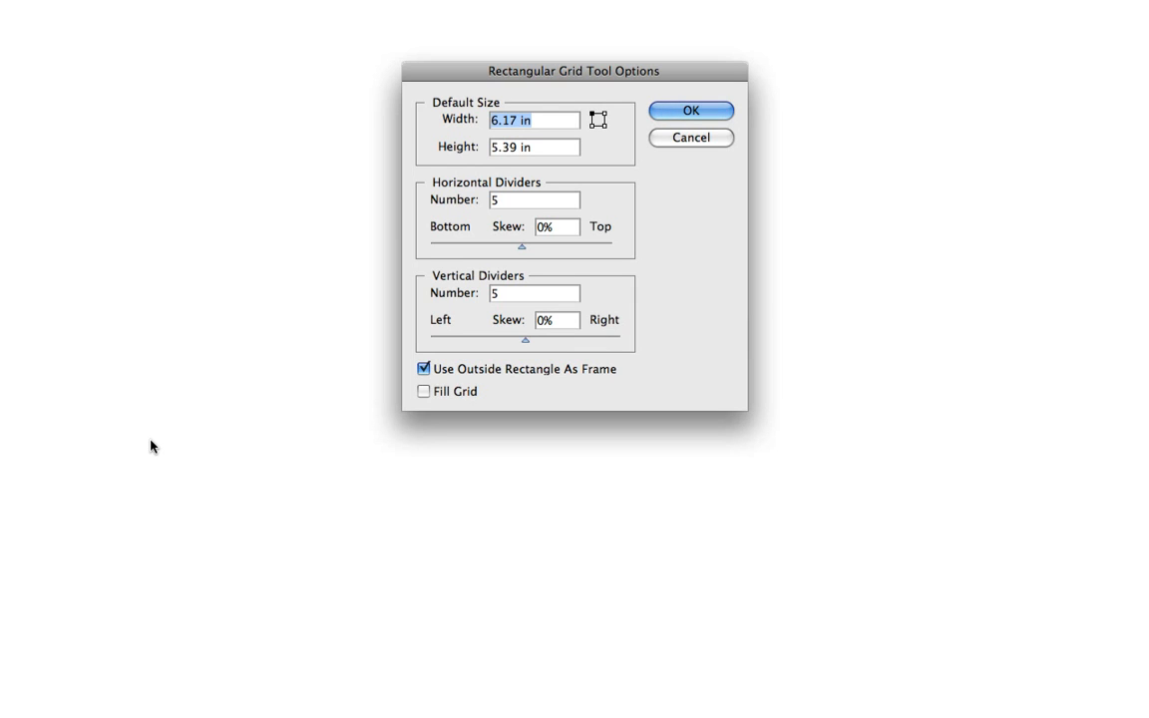
{"action": "key", "text": "Tab"}
{"action": "key", "text": "Tab"}
{"action": "type", "text": "7"}
{"action": "key", "text": "Tab"}
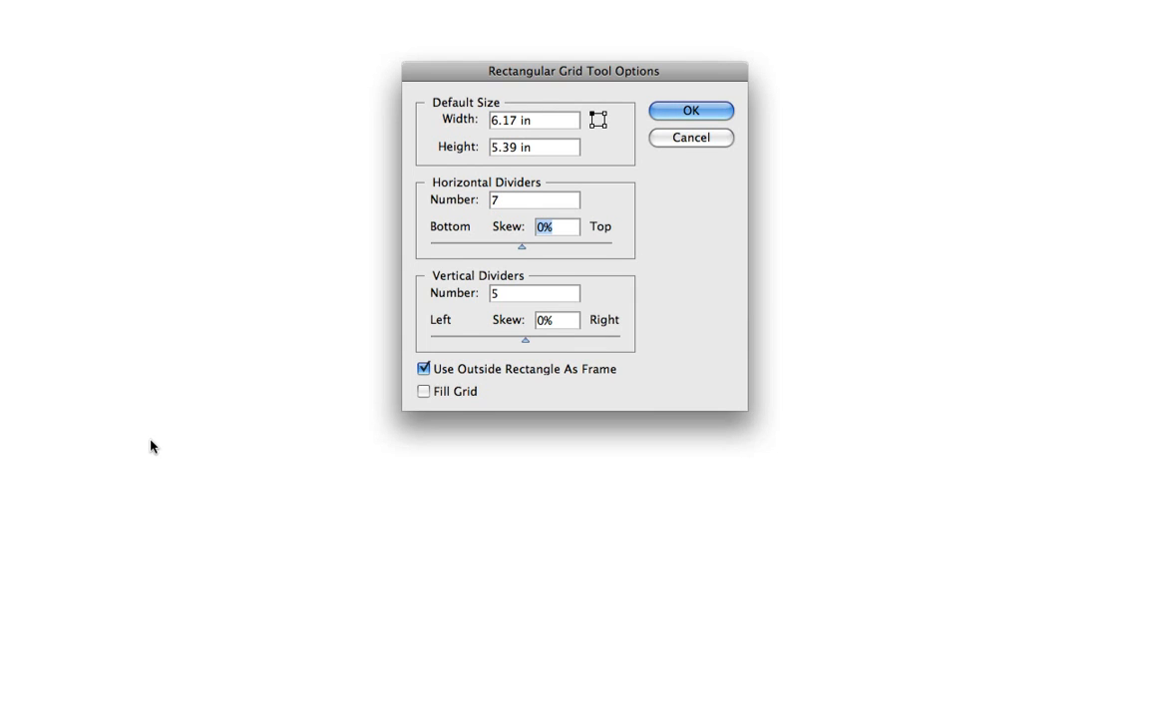
{"action": "key", "text": "Tab"}
{"action": "type", "text": "7"}
{"action": "key", "text": "Return"}
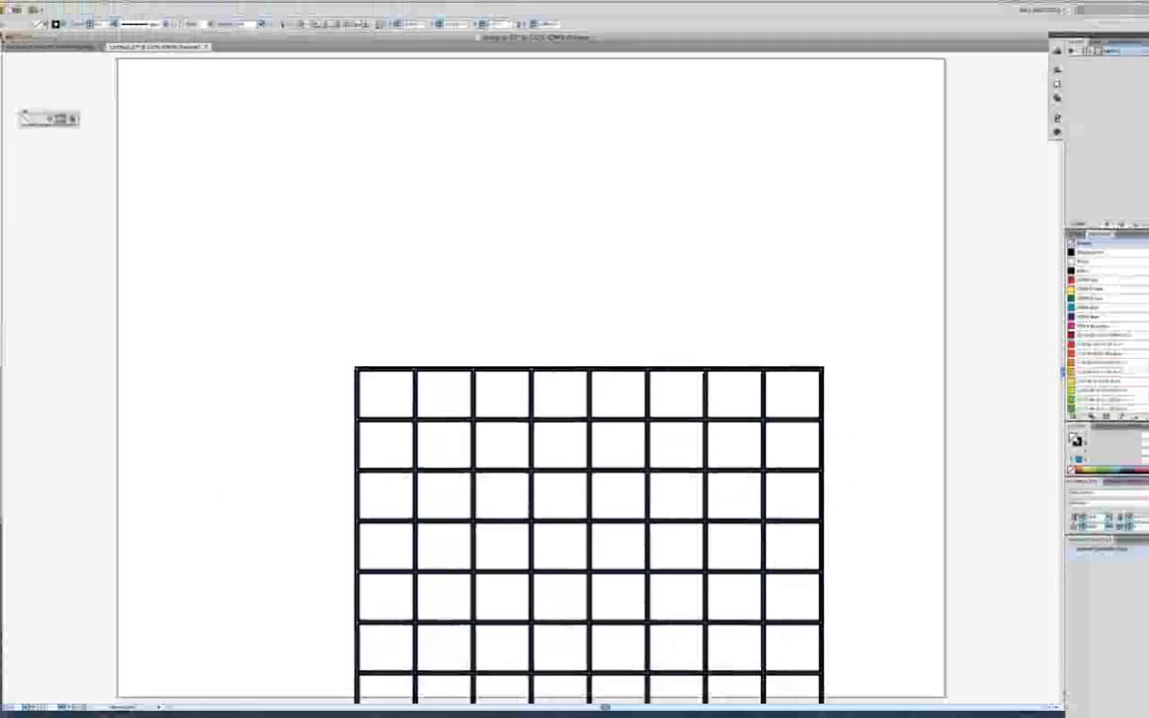
Move the 7-divider grid up to about the middle of the artboard, and delete it.
{"action": "key", "text": "super"}
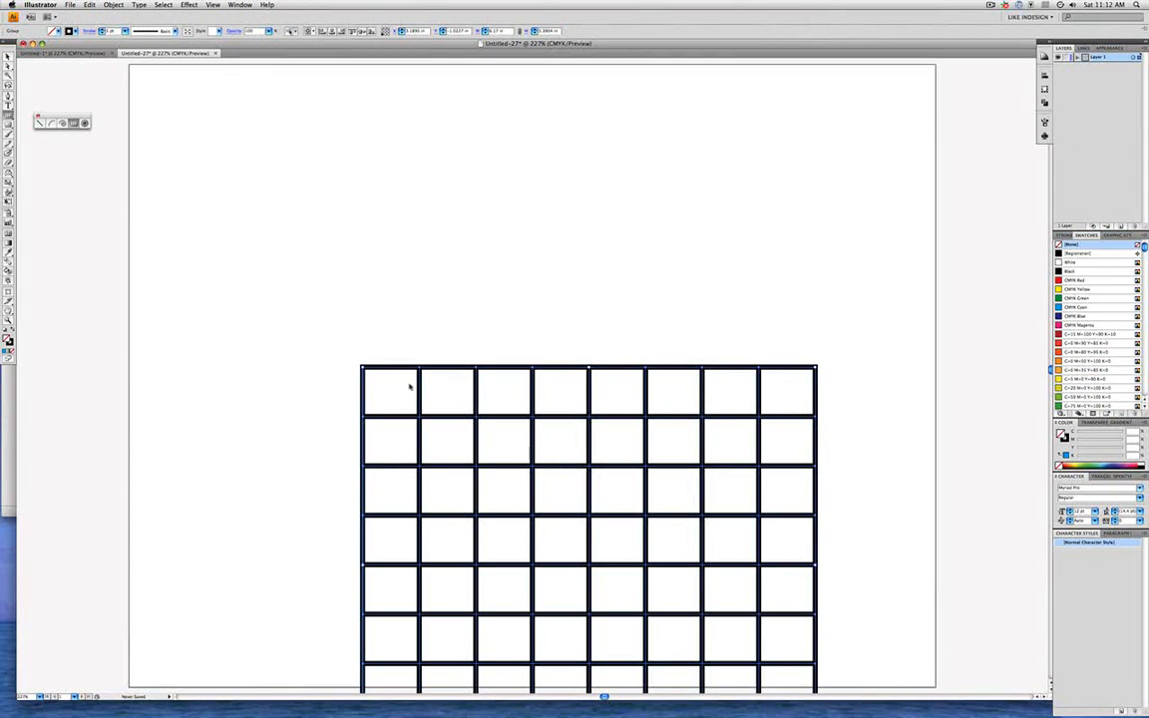
{"action": "left_click_drag", "start_coordinate": [407, 368], "coordinate": [341, 173]}
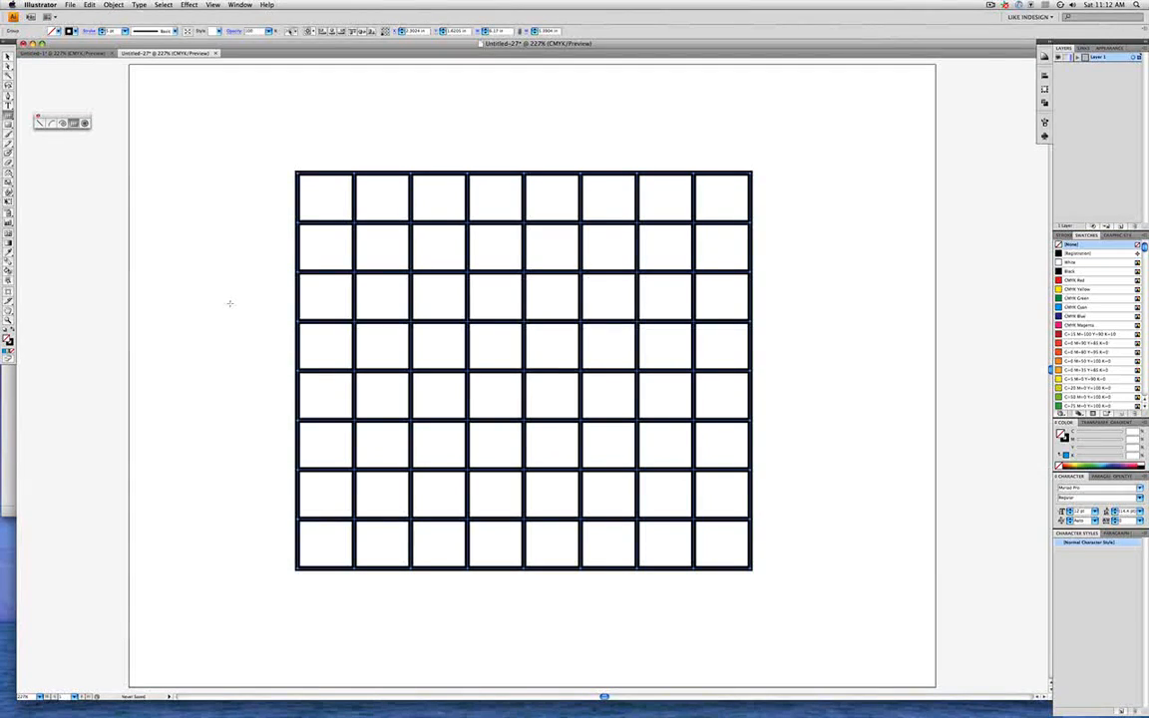
{"action": "key", "text": "Delete"}
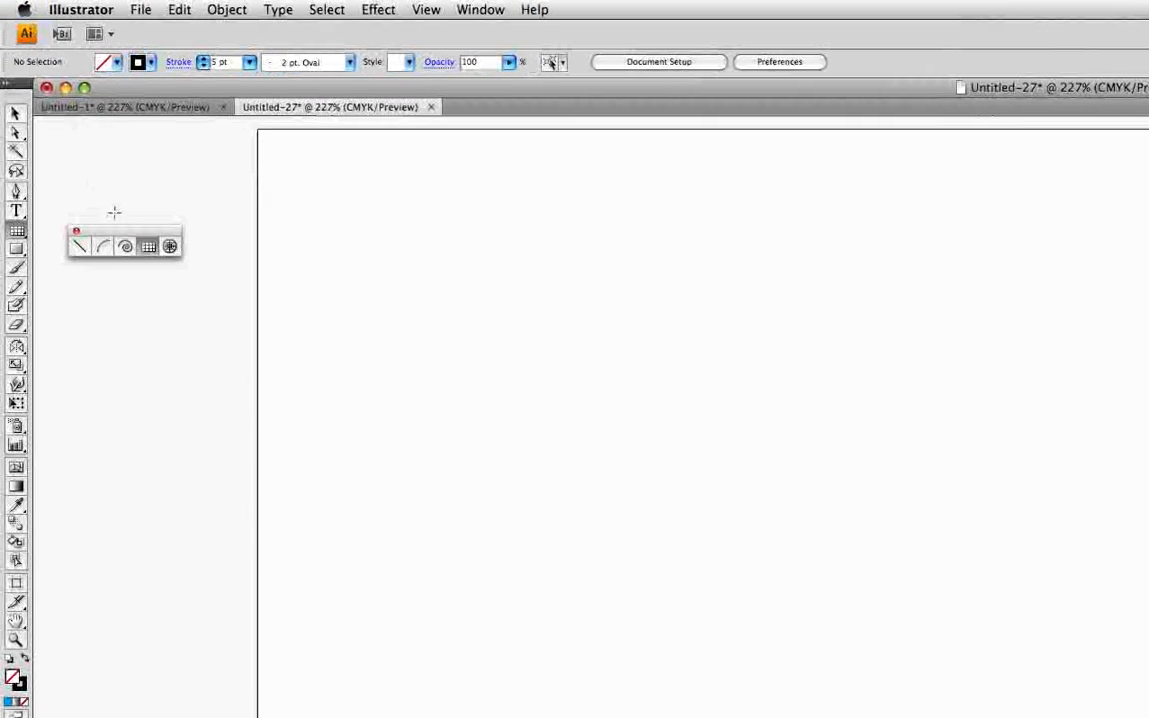
Draw six polar grids of various sizes and proportions with the Polar Grid tool, and delete them all.
{"action": "left_click", "coordinate": [172, 254]}
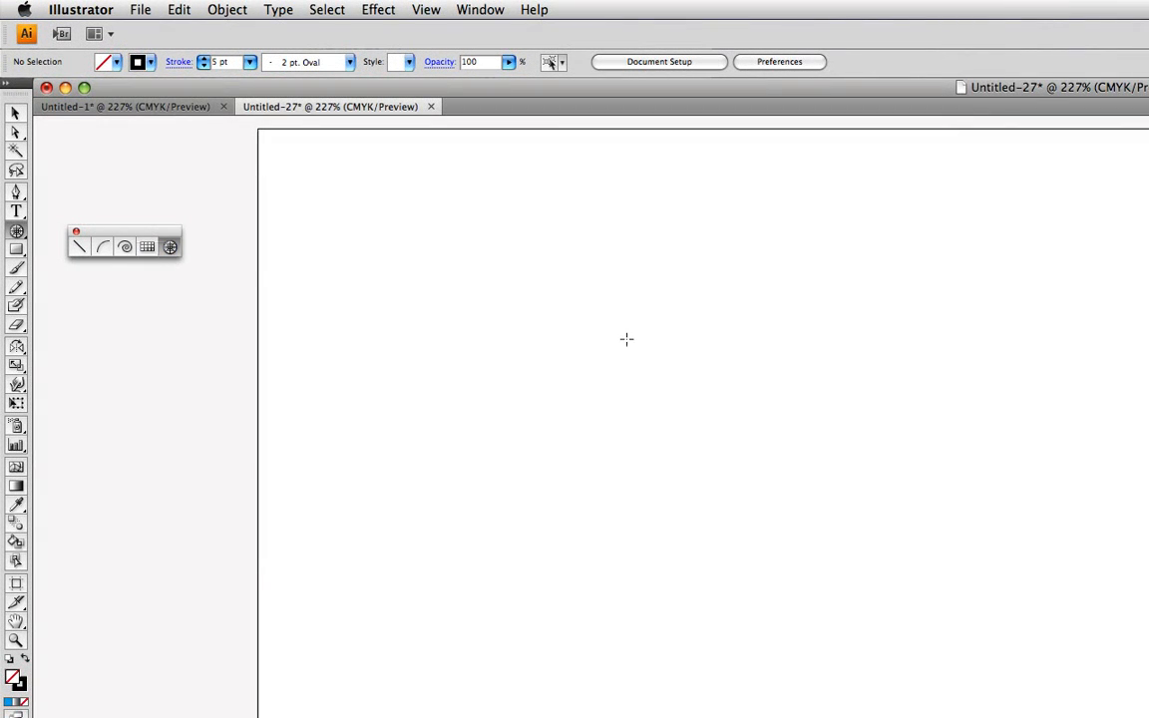
{"action": "left_click_drag", "start_coordinate": [625, 338], "coordinate": [1021, 717]}
{"action": "left_click_drag", "start_coordinate": [510, 364], "coordinate": [511, 364]}
{"action": "left_click_drag", "start_coordinate": [658, 204], "coordinate": [901, 476]}
{"action": "left_click_drag", "start_coordinate": [545, 348], "coordinate": [614, 551]}
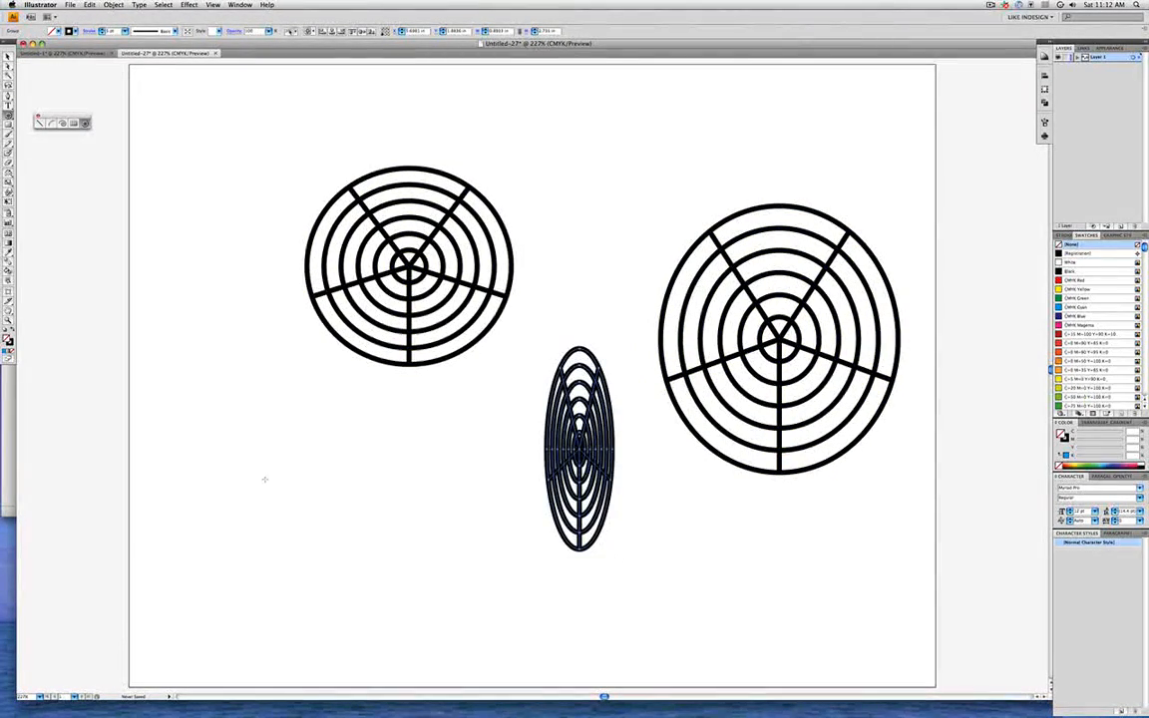
{"action": "left_click_drag", "start_coordinate": [270, 413], "coordinate": [462, 591]}
{"action": "left_click_drag", "start_coordinate": [556, 117], "coordinate": [642, 266]}
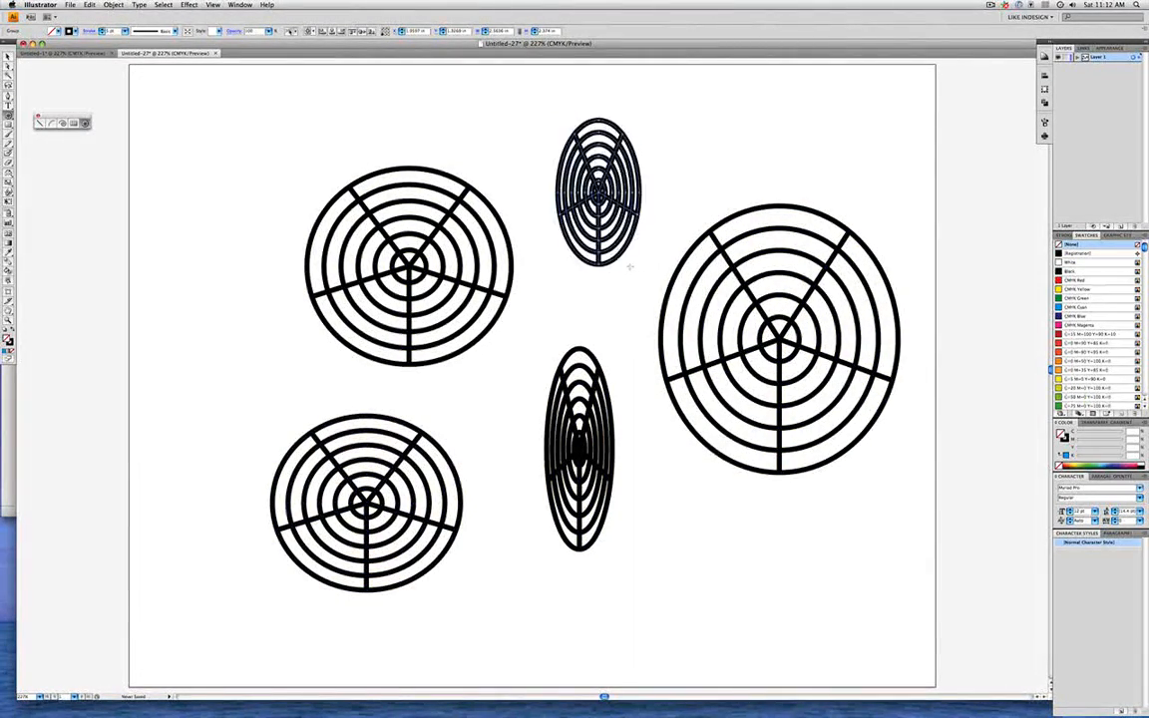
{"action": "left_click_drag", "start_coordinate": [154, 111], "coordinate": [284, 233]}
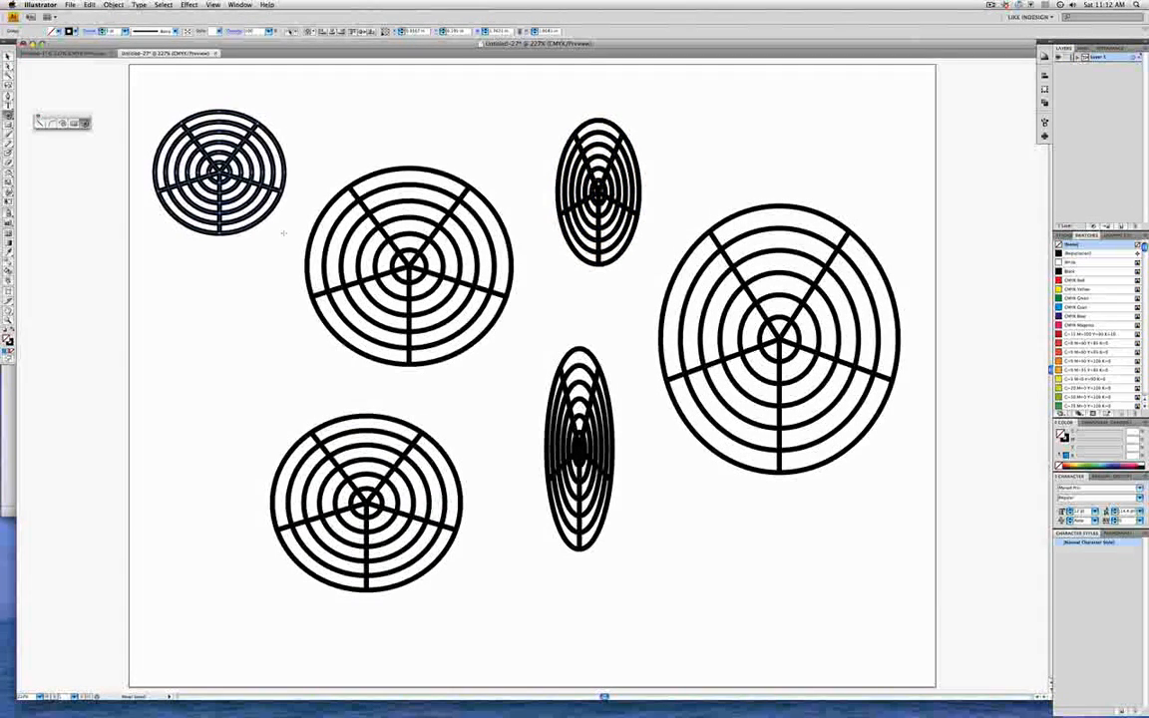
{"action": "key", "text": "super+a"}
{"action": "key", "text": "Delete"}
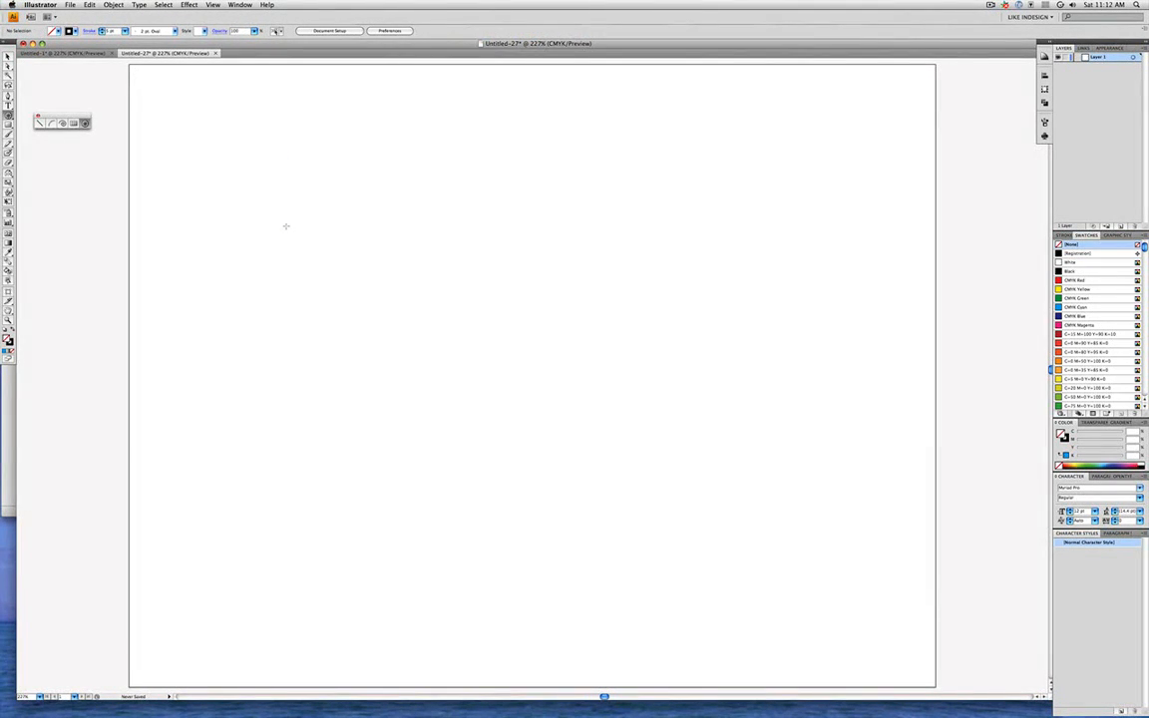
Draw thirteen perfectly circular polar grids of various sizes across the artboard, and delete them all.
{"action": "left_click_drag", "start_coordinate": [305, 185], "coordinate": [492, 400]}
{"action": "left_click_drag", "start_coordinate": [585, 136], "coordinate": [770, 321]}
{"action": "left_click_drag", "start_coordinate": [576, 358], "coordinate": [730, 514]}
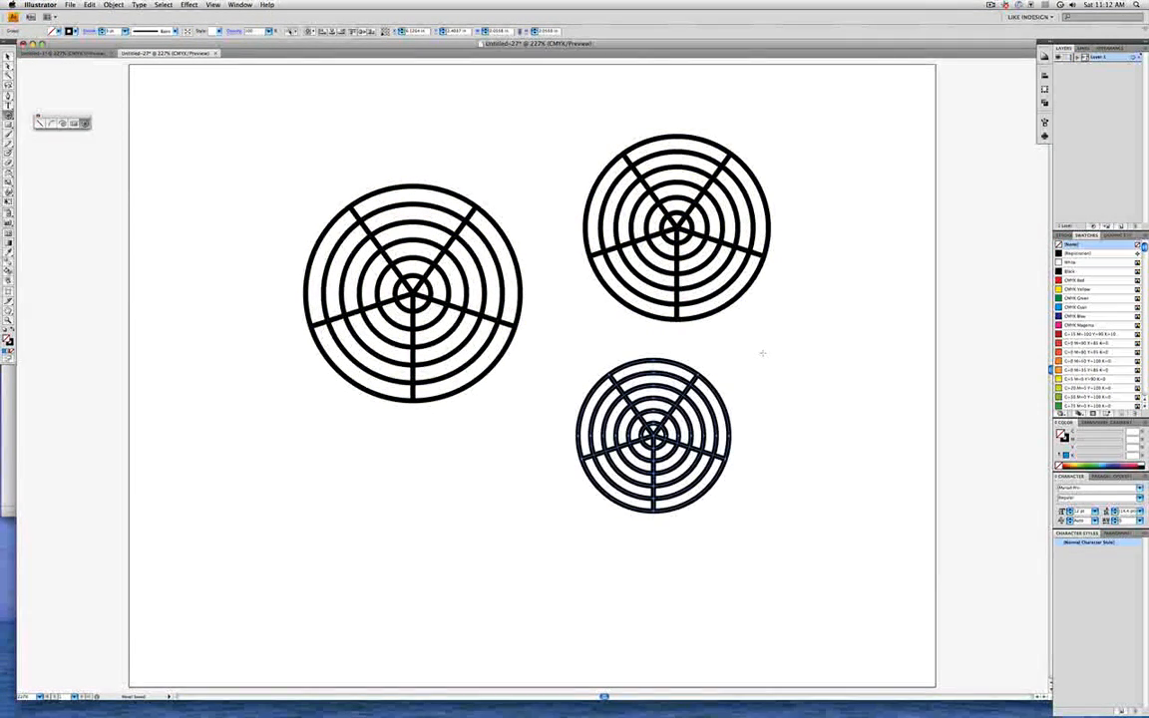
{"action": "left_click_drag", "start_coordinate": [763, 351], "coordinate": [867, 460]}
{"action": "left_click_drag", "start_coordinate": [195, 345], "coordinate": [356, 510]}
{"action": "left_click_drag", "start_coordinate": [176, 116], "coordinate": [245, 194]}
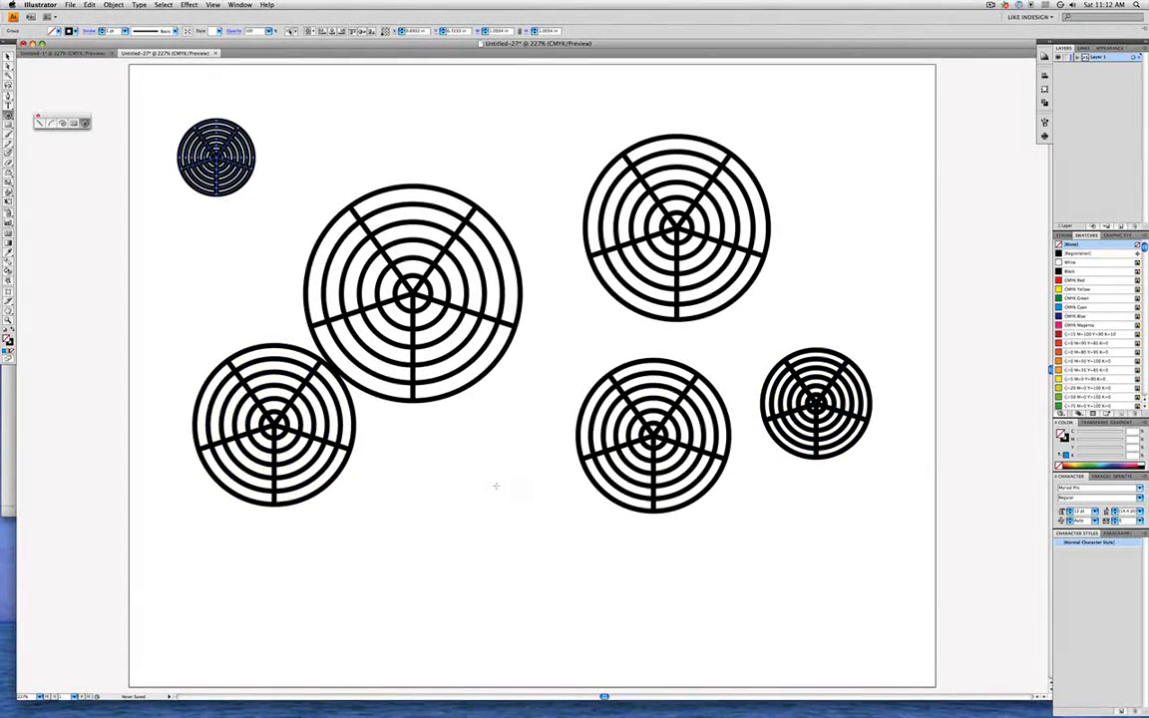
{"action": "mouse_move", "coordinate": [391, 454]}
{"action": "left_mouse_down"}
{"action": "mouse_move", "coordinate": [585, 620]}
{"action": "mouse_move", "coordinate": [586, 643]}
{"action": "left_mouse_up"}
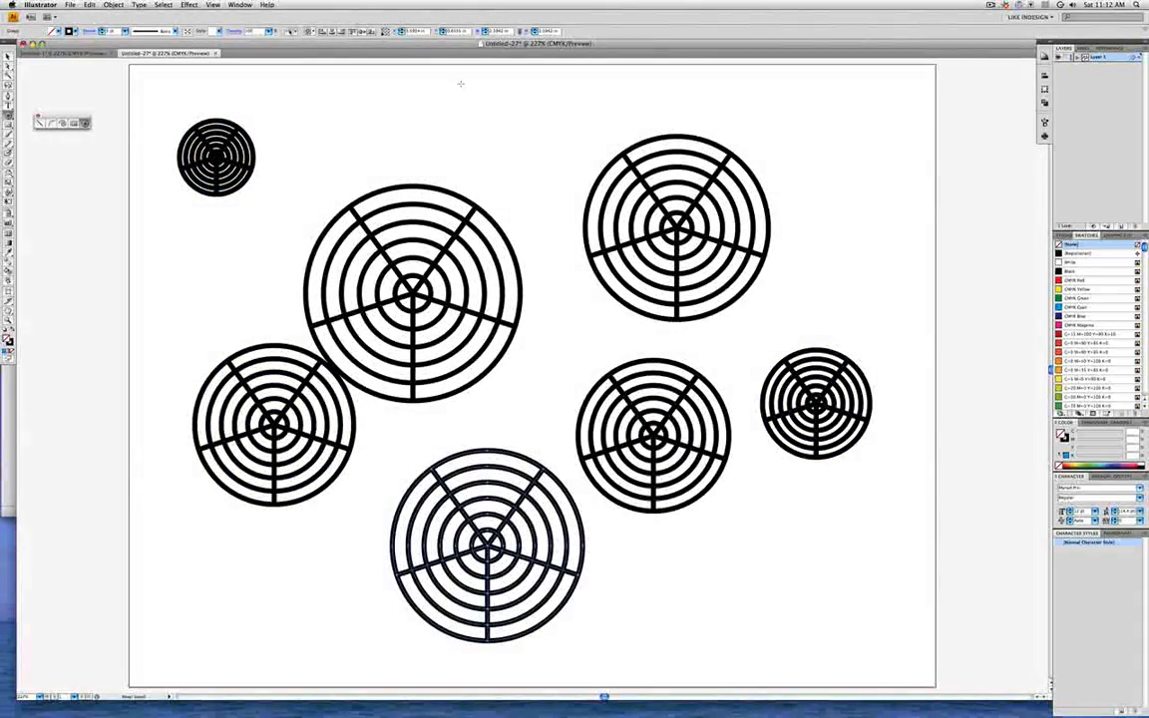
{"action": "left_click_drag", "start_coordinate": [460, 102], "coordinate": [592, 234]}
{"action": "mouse_move", "coordinate": [803, 147]}
{"action": "left_mouse_down"}
{"action": "mouse_move", "coordinate": [874, 241]}
{"action": "mouse_move", "coordinate": [902, 244]}
{"action": "left_mouse_up"}
{"action": "left_click_drag", "start_coordinate": [558, 297], "coordinate": [662, 399]}
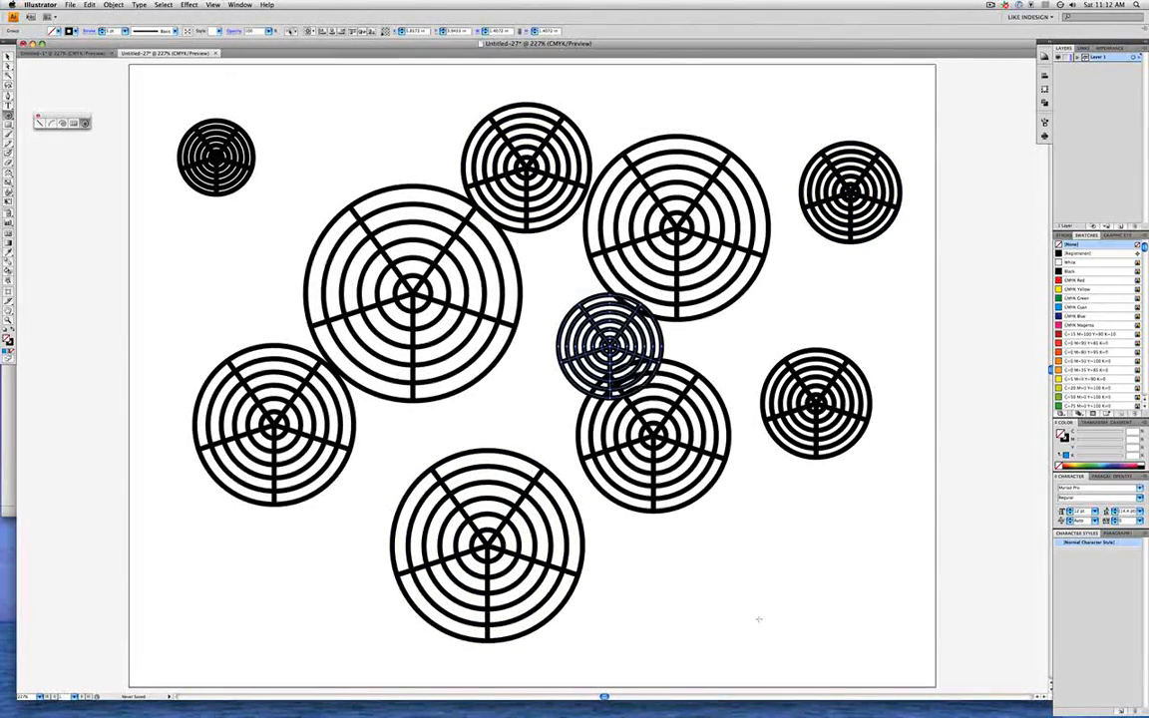
{"action": "left_click_drag", "start_coordinate": [729, 550], "coordinate": [803, 631]}
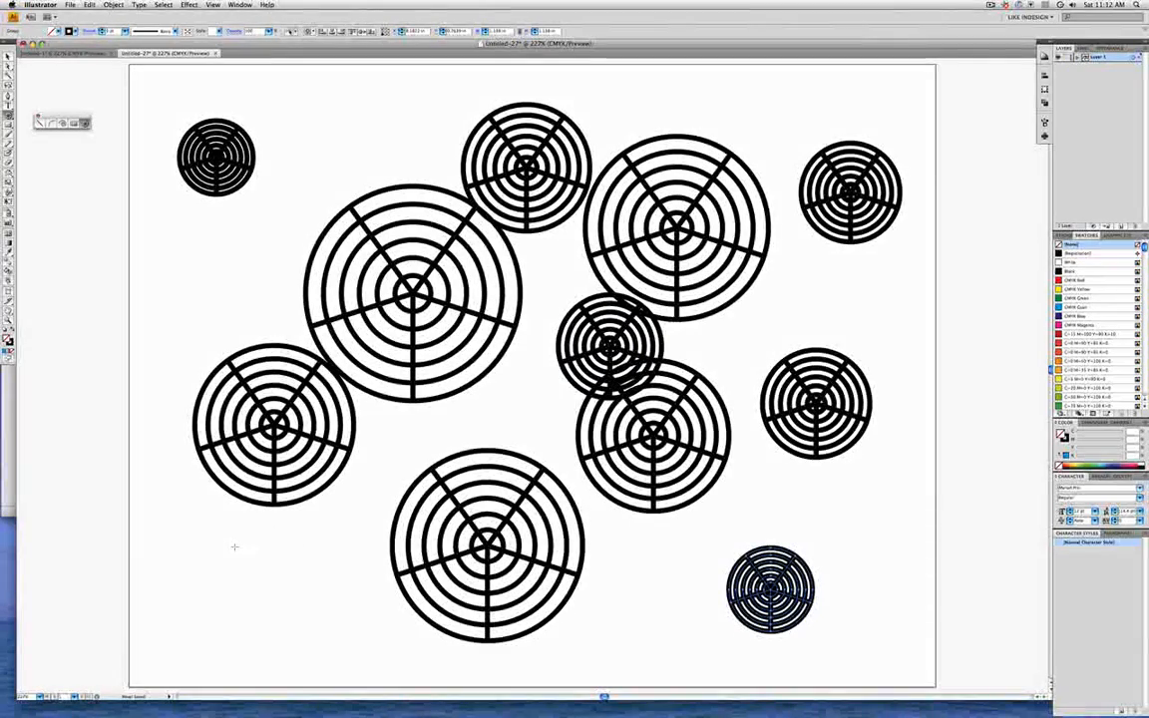
{"action": "left_click", "coordinate": [282, 595]}
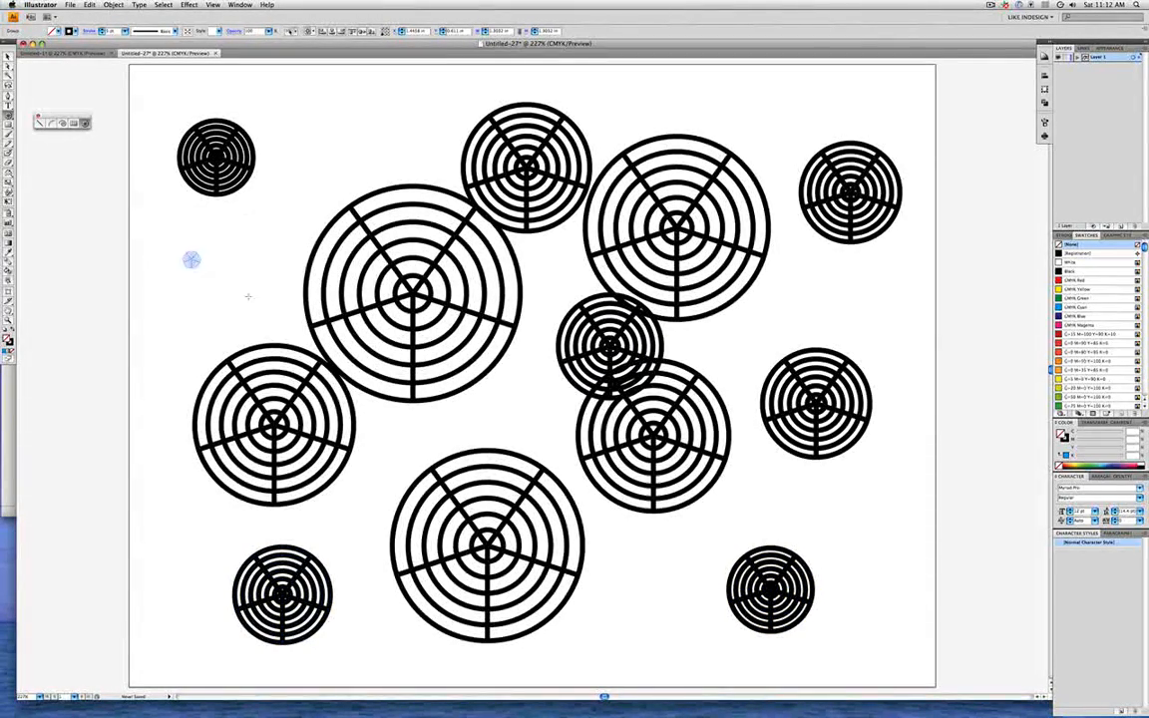
{"action": "left_click", "coordinate": [219, 287]}
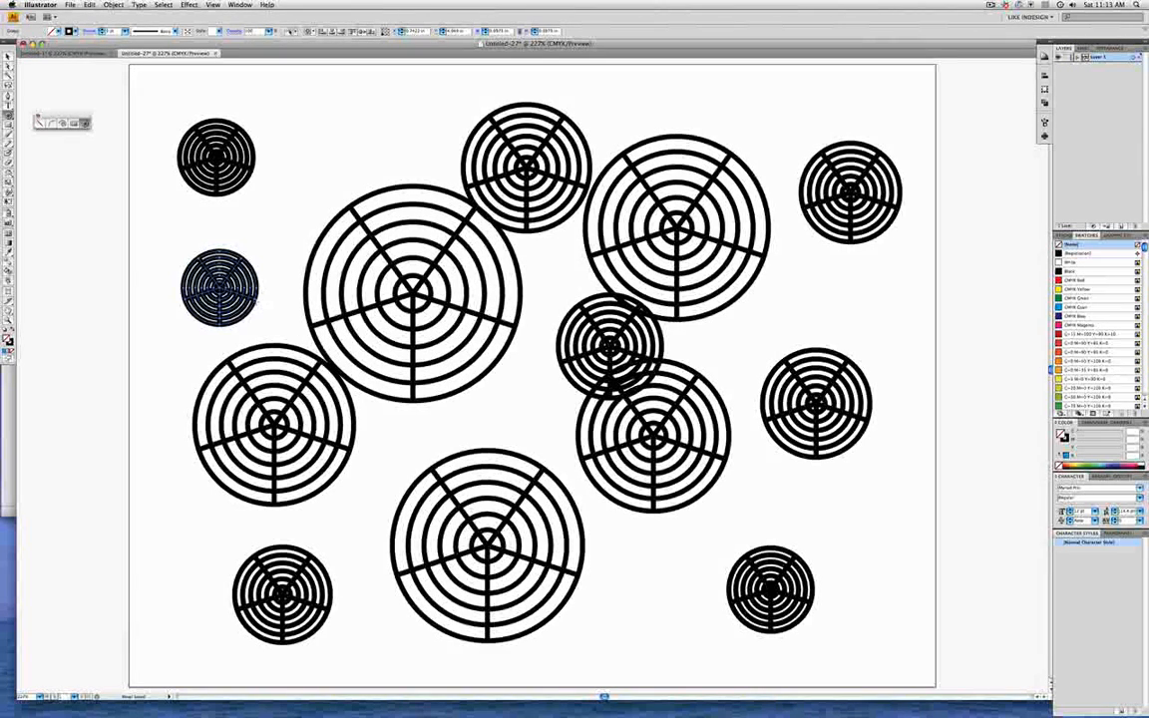
{"action": "key", "text": "super+a"}
{"action": "key", "text": "Delete"}
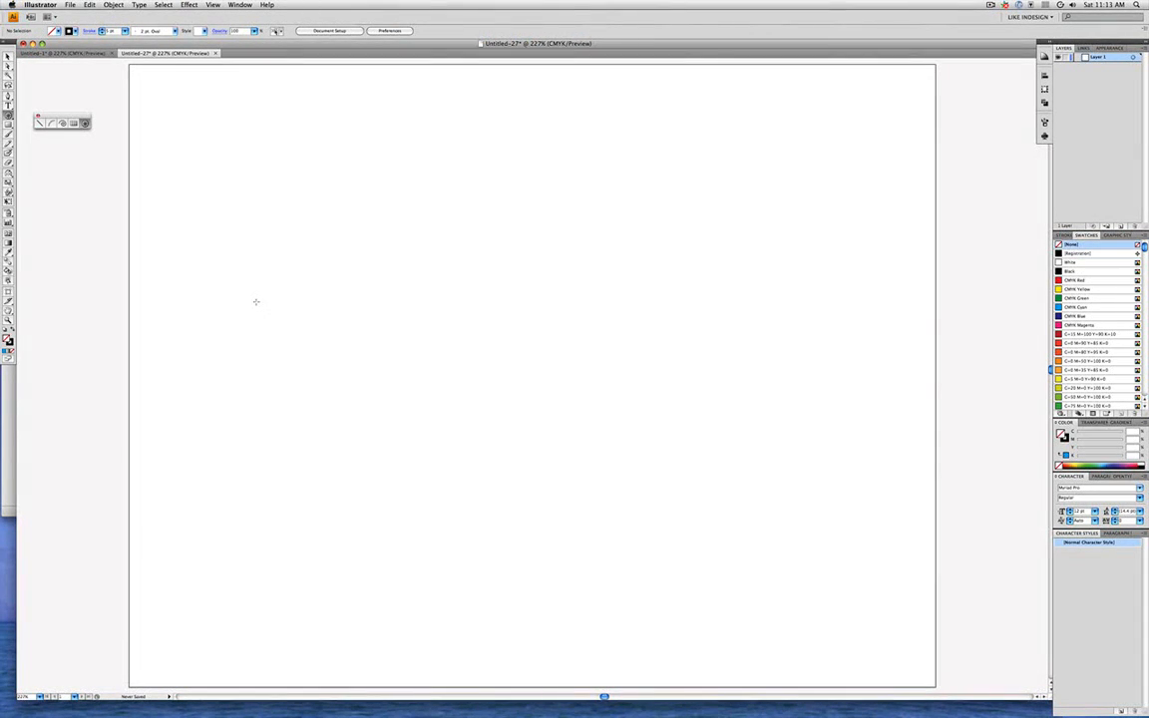
Create a 3 by 3 in polar grid through the tool's options with 5 concentric dividers and 0 radial dividers.
{"action": "left_click", "coordinate": [429, 277]}
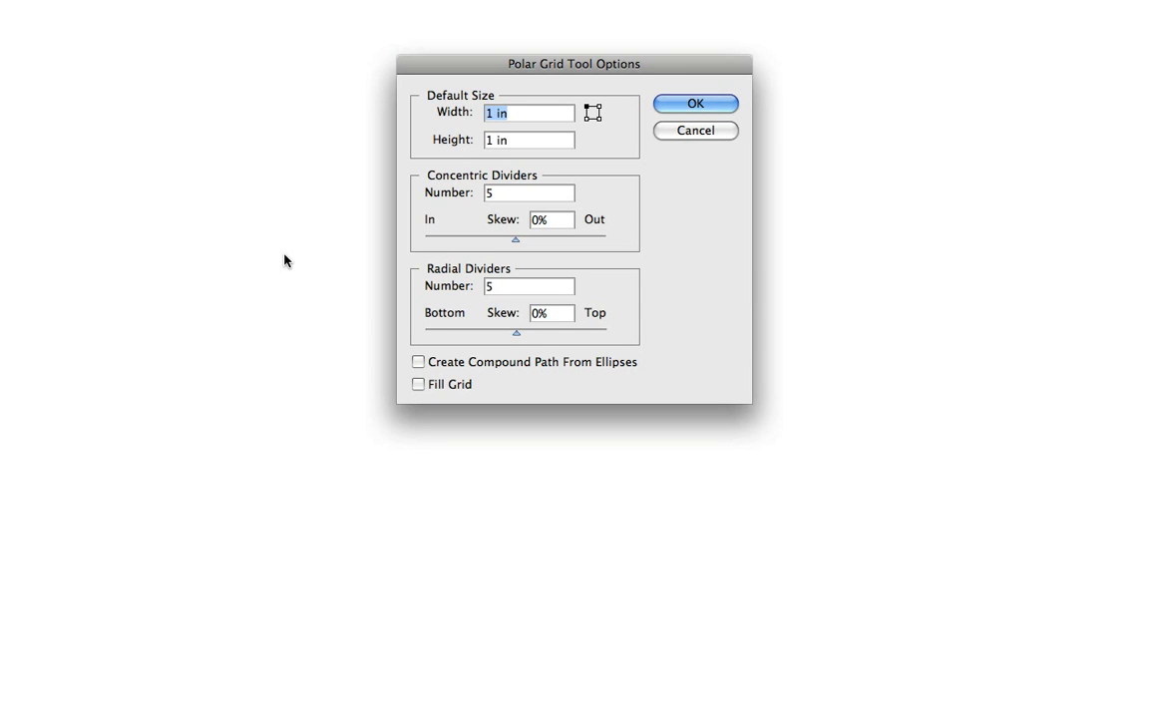
{"action": "left_click", "coordinate": [435, 290]}
{"action": "type", "text": "0"}
{"action": "key", "text": "Tab"}
{"action": "key", "text": "Tab"}
{"action": "type", "text": "3"}
{"action": "key", "text": "Tab"}
{"action": "type", "text": "3"}
{"action": "key", "text": "Tab"}
{"action": "left_click", "coordinate": [714, 107]}
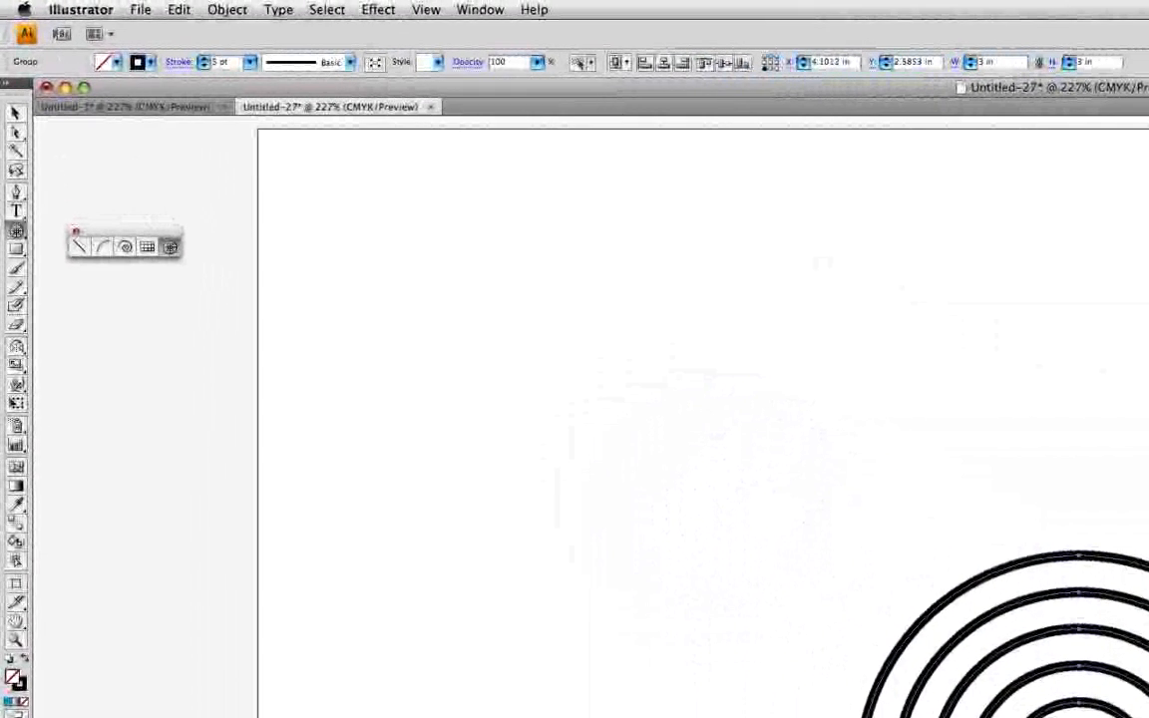
Select individual circles of the polar grid, filling the innermost with CMYK Yellow and the second with CMYK Cyan.
{"action": "left_click", "coordinate": [16, 133]}
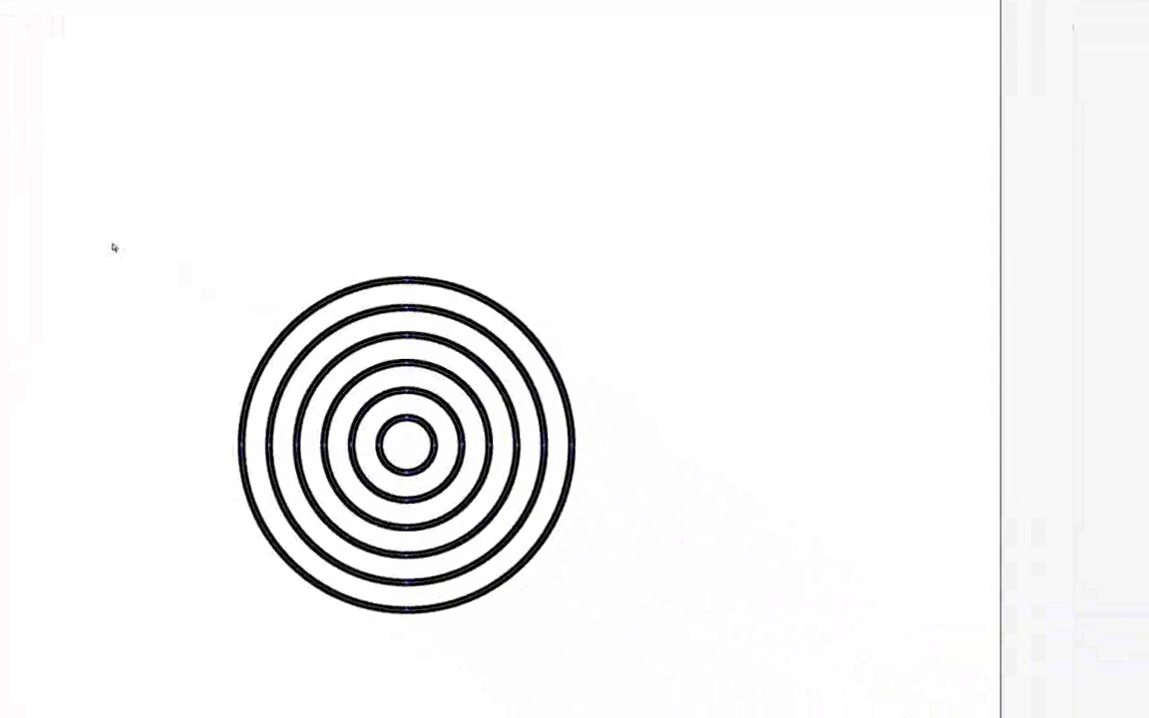
{"action": "left_click", "coordinate": [114, 248]}
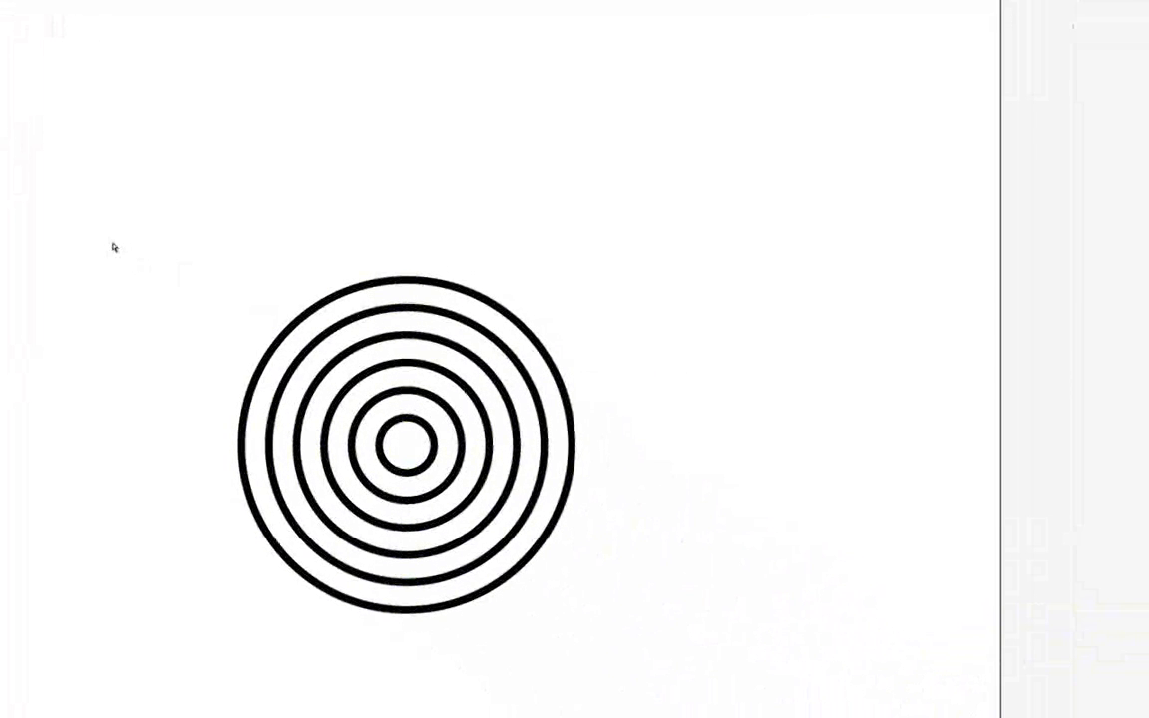
{"action": "left_click", "coordinate": [388, 428]}
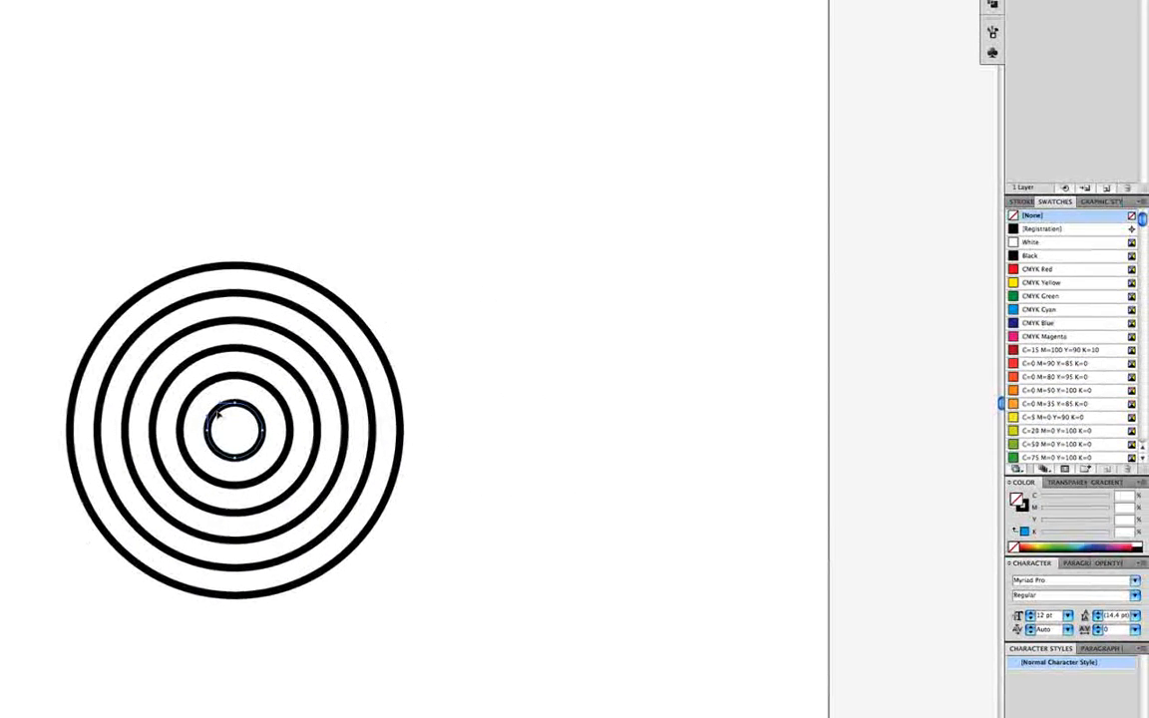
{"action": "left_click", "coordinate": [1076, 285]}
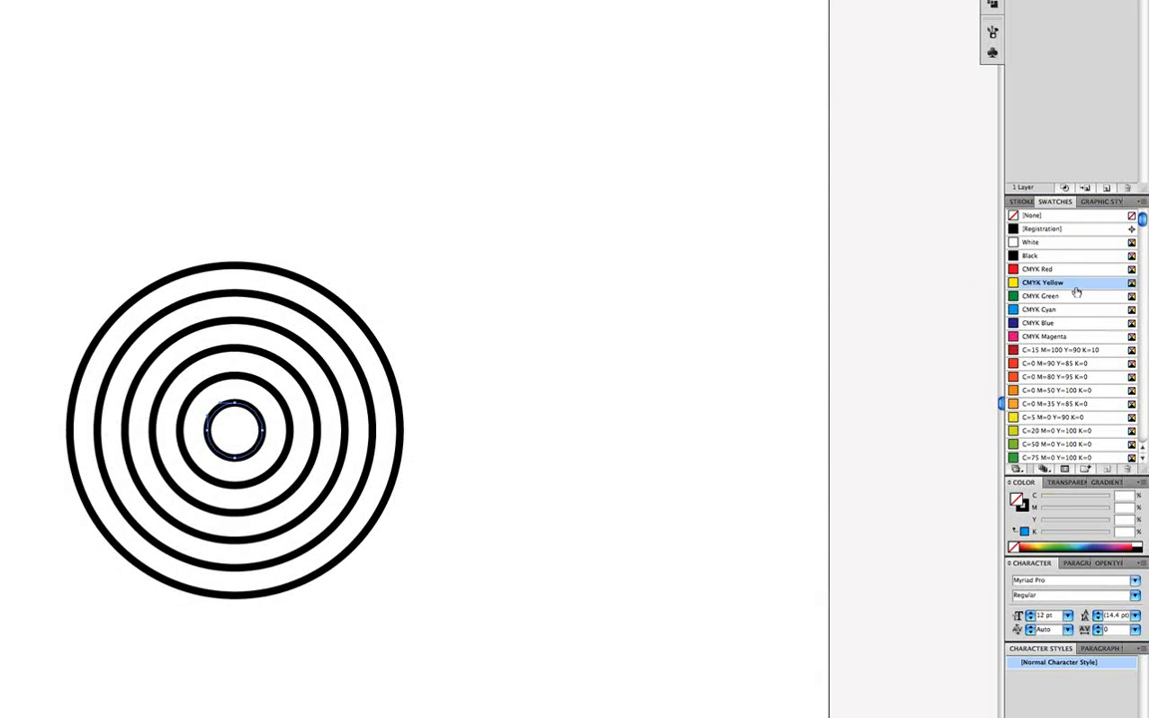
{"action": "left_click", "coordinate": [197, 402]}
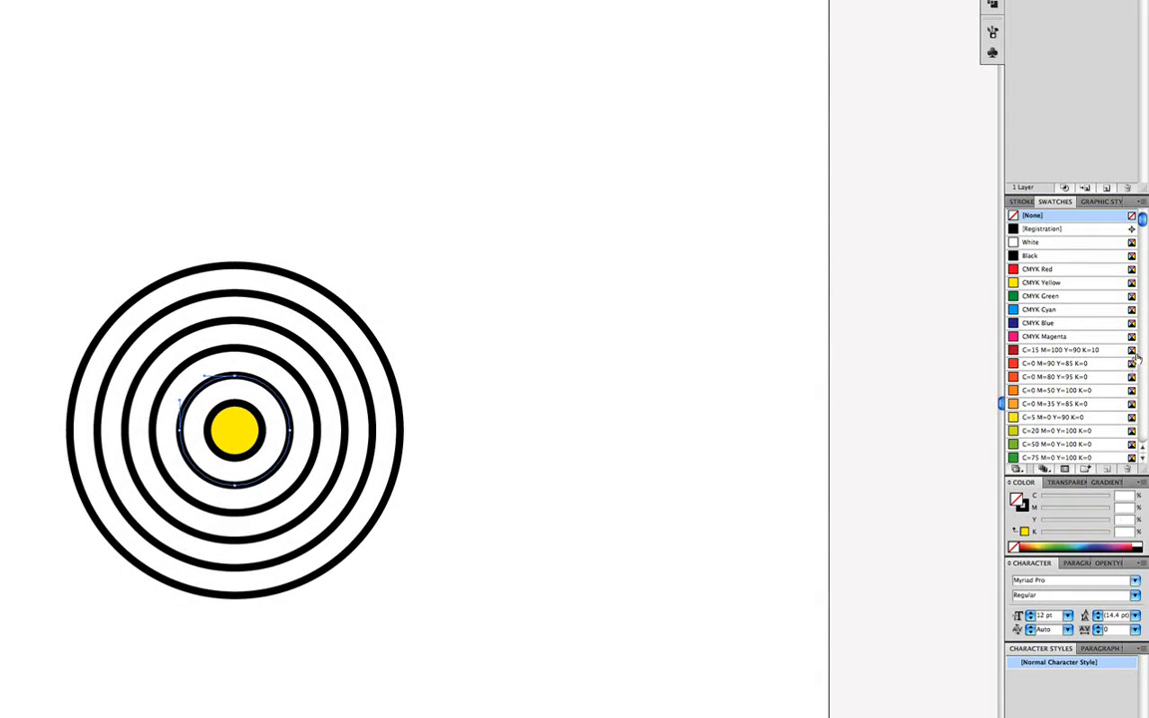
{"action": "left_click", "coordinate": [1069, 312]}
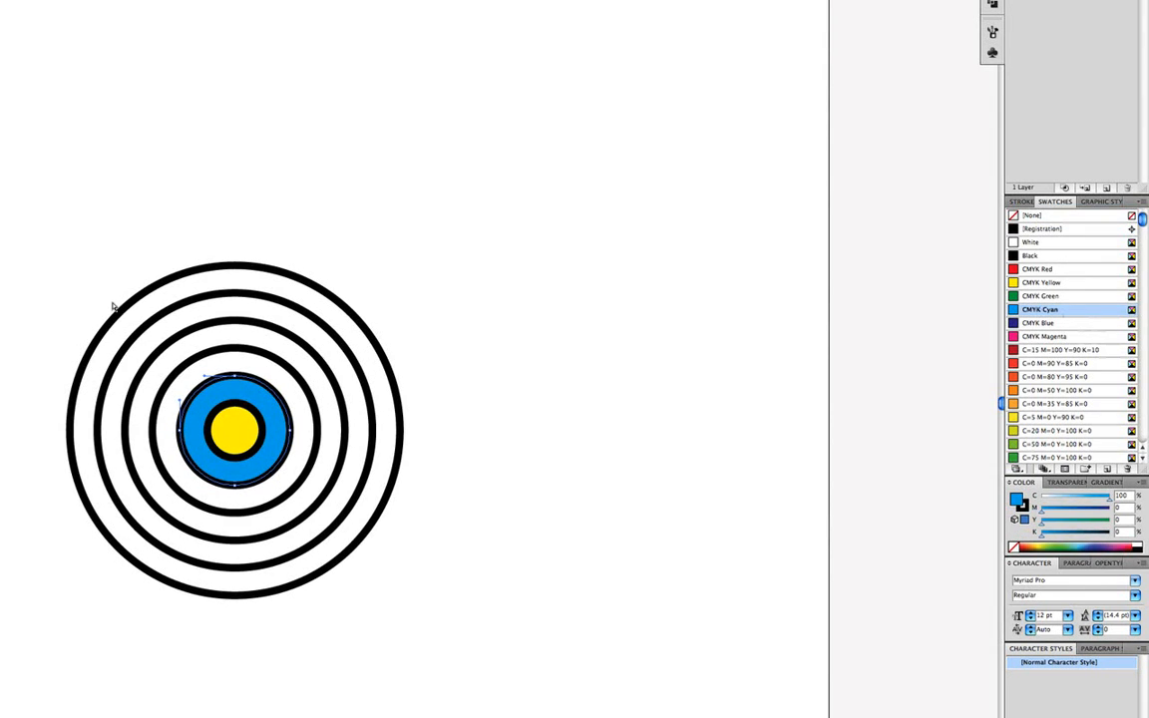
Fill the third circle from the centre with CMYK Green and the fourth with CMYK Red.
{"action": "left_click", "coordinate": [159, 339]}
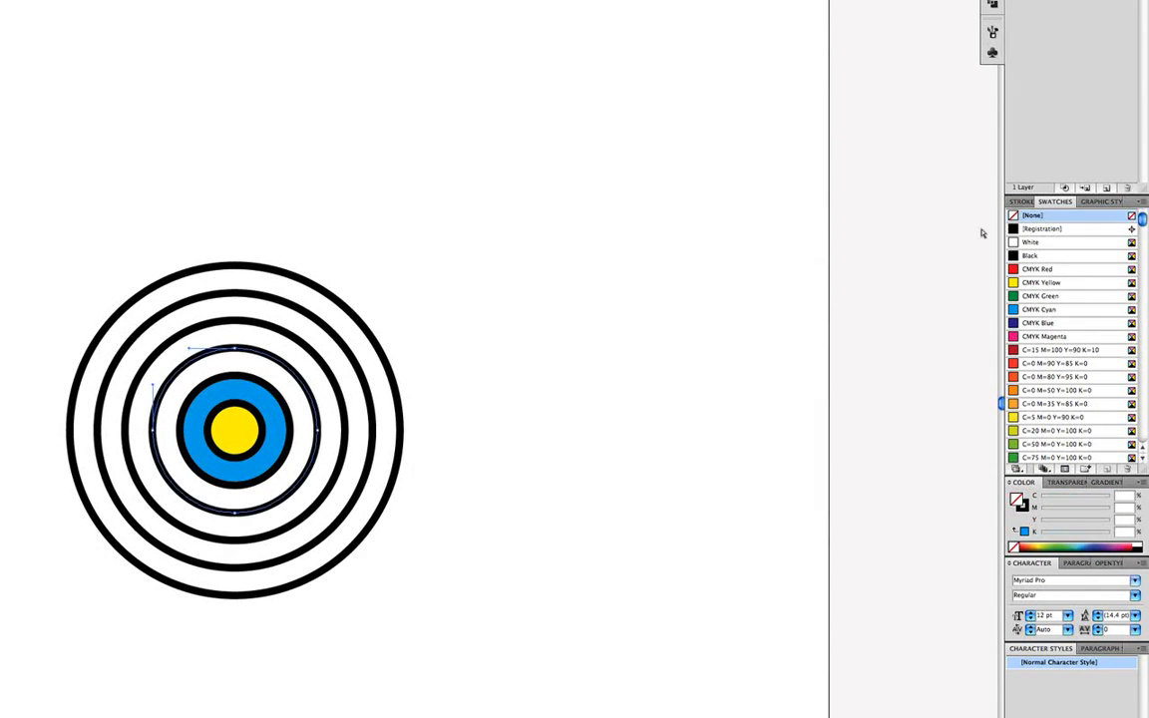
{"action": "left_click", "coordinate": [1037, 296]}
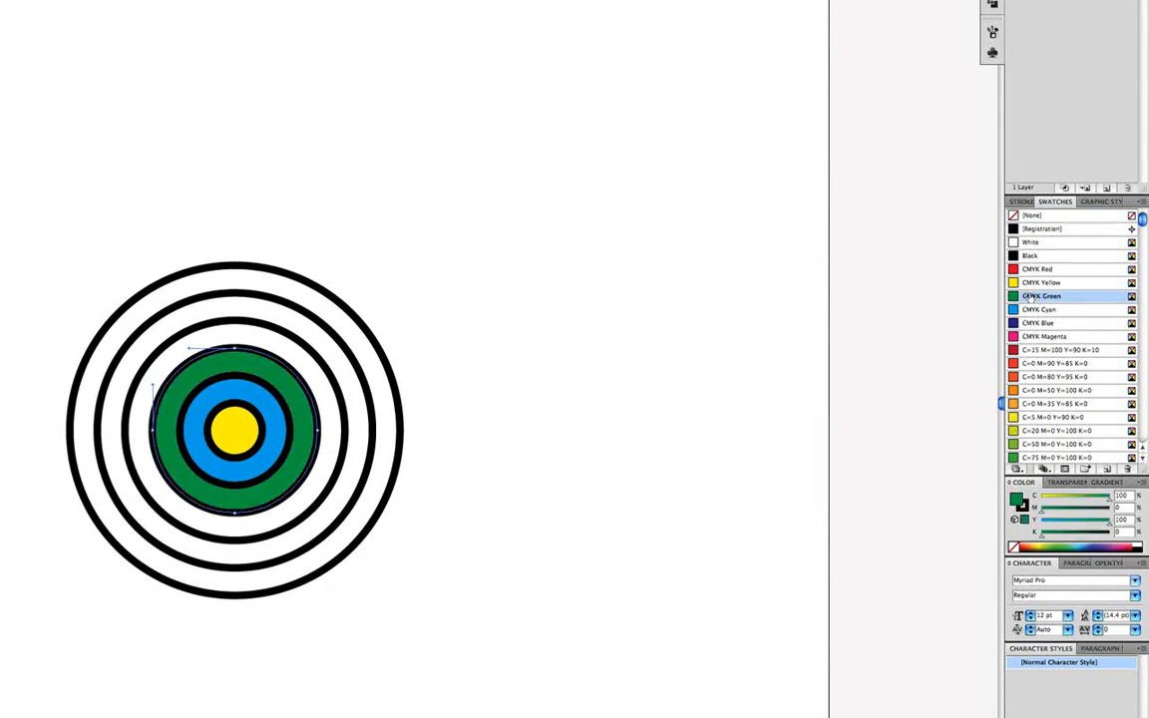
{"action": "left_click", "coordinate": [148, 321]}
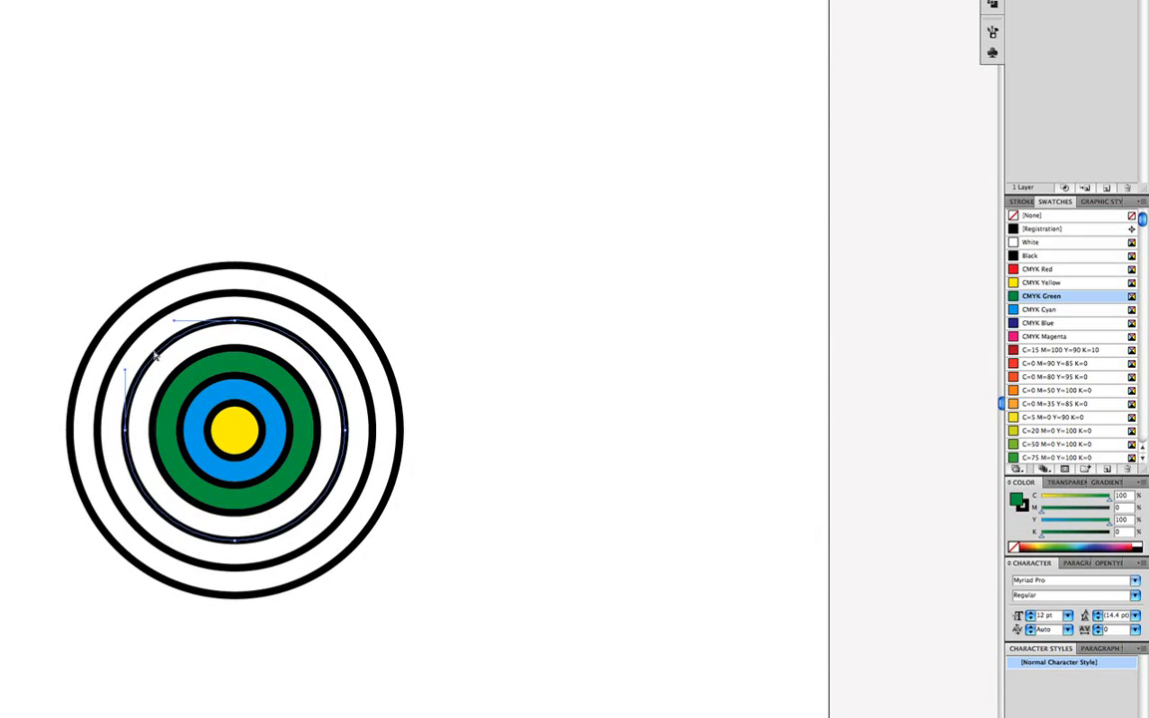
{"action": "left_click", "coordinate": [1060, 271]}
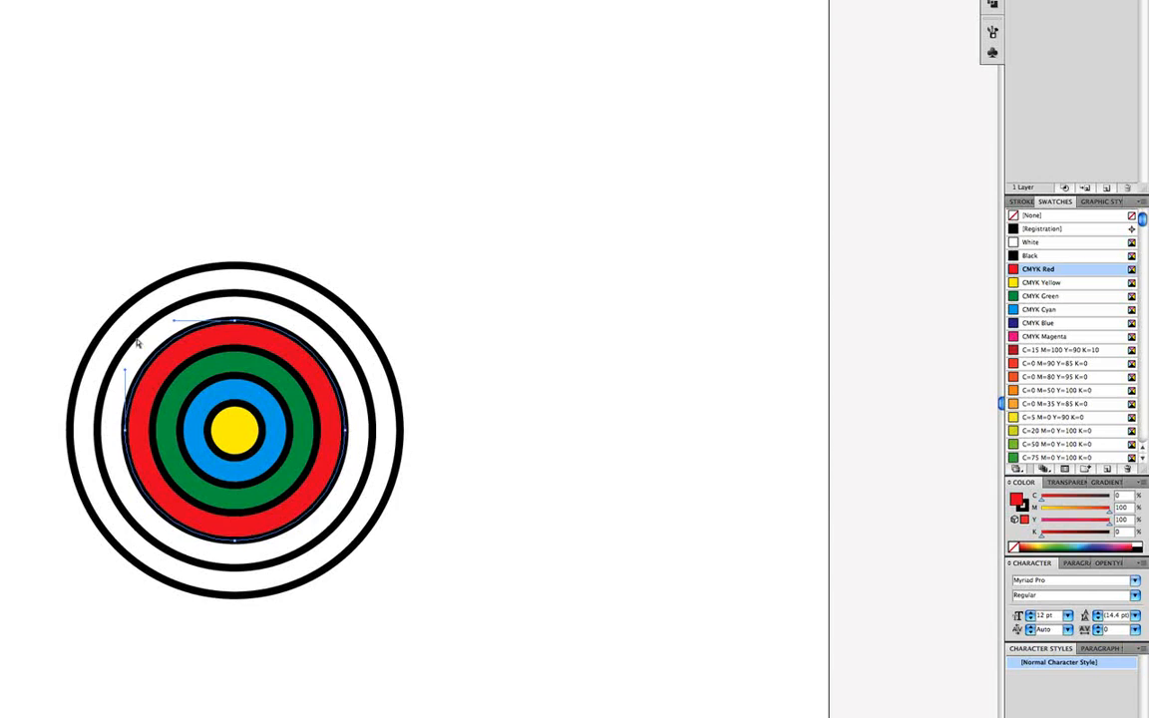
Fill the fifth circle from the centre with C=75 M=0 Y=100 K=0 and the outermost with CMYK Blue.
{"action": "left_click", "coordinate": [125, 311]}
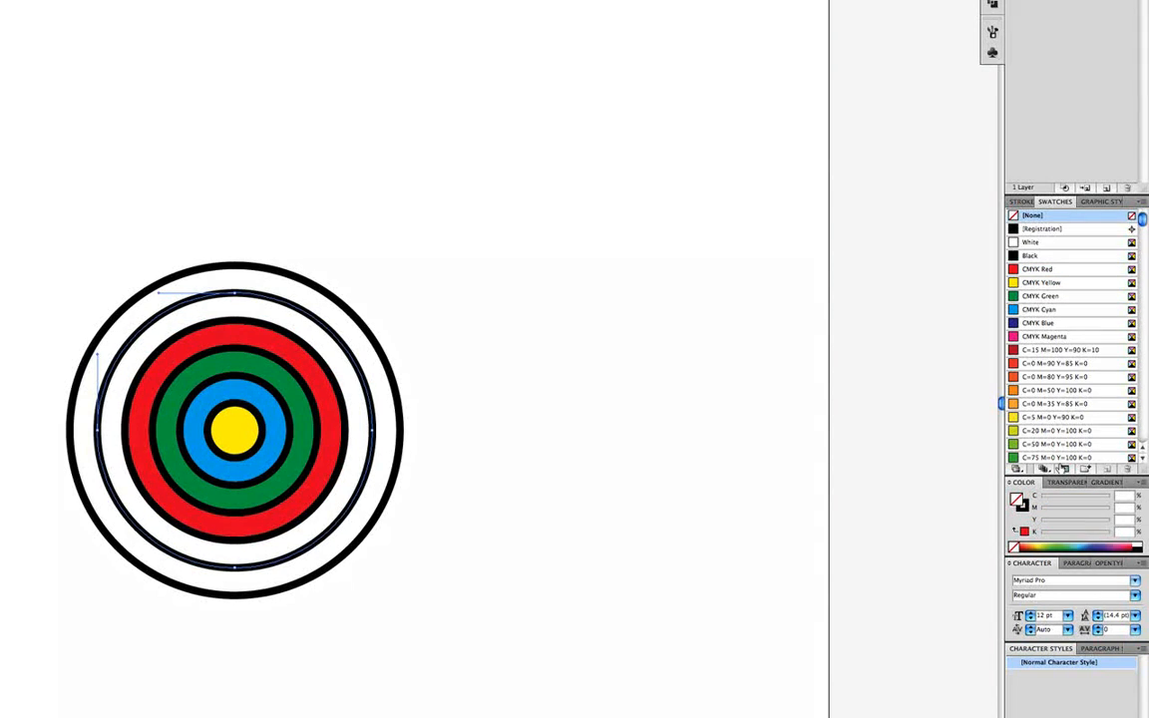
{"action": "left_click", "coordinate": [1058, 456]}
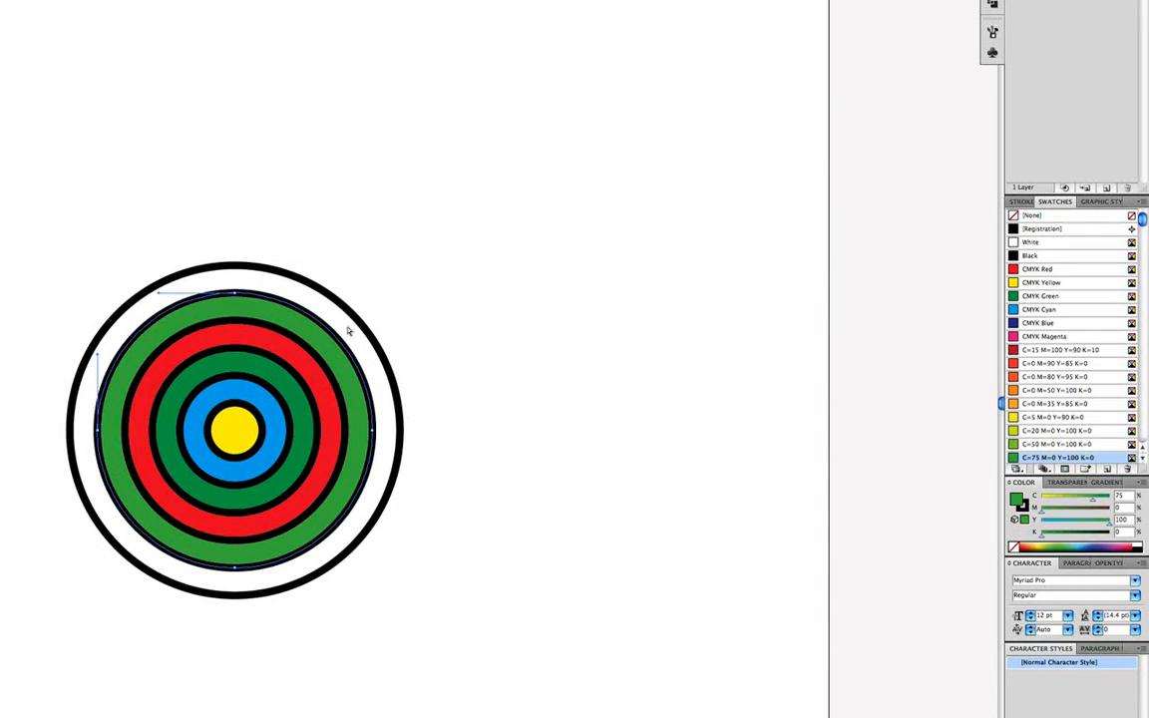
{"action": "left_click", "coordinate": [128, 310]}
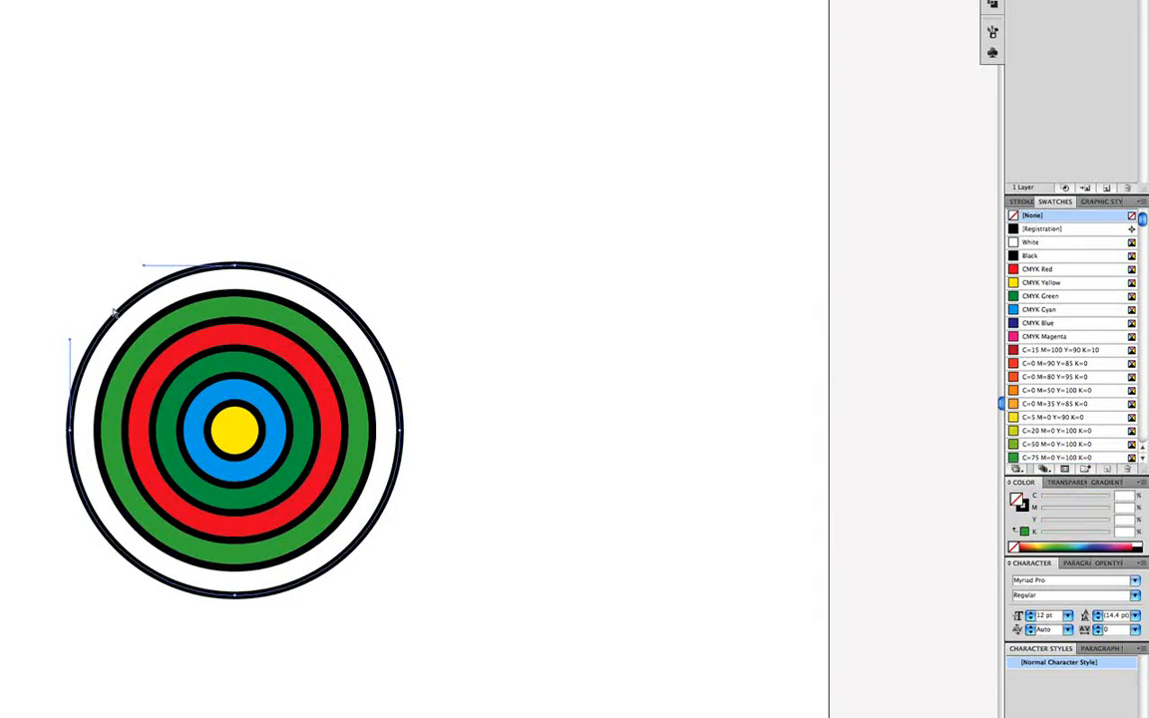
{"action": "left_click", "coordinate": [1048, 325]}
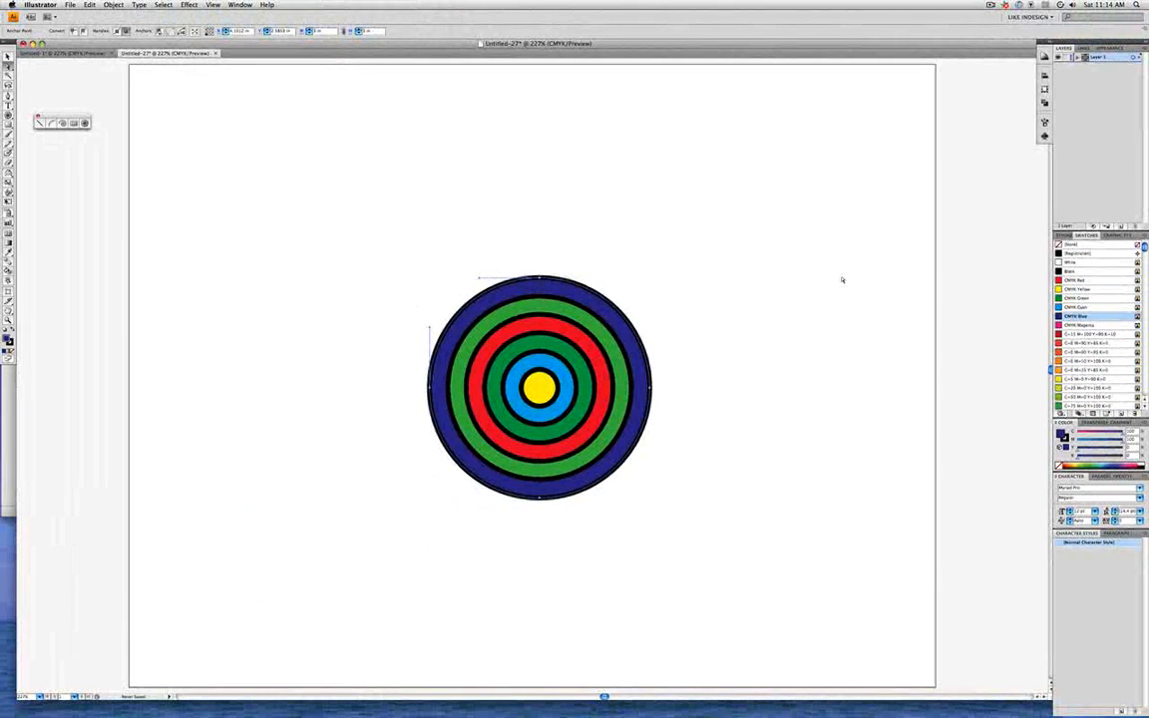